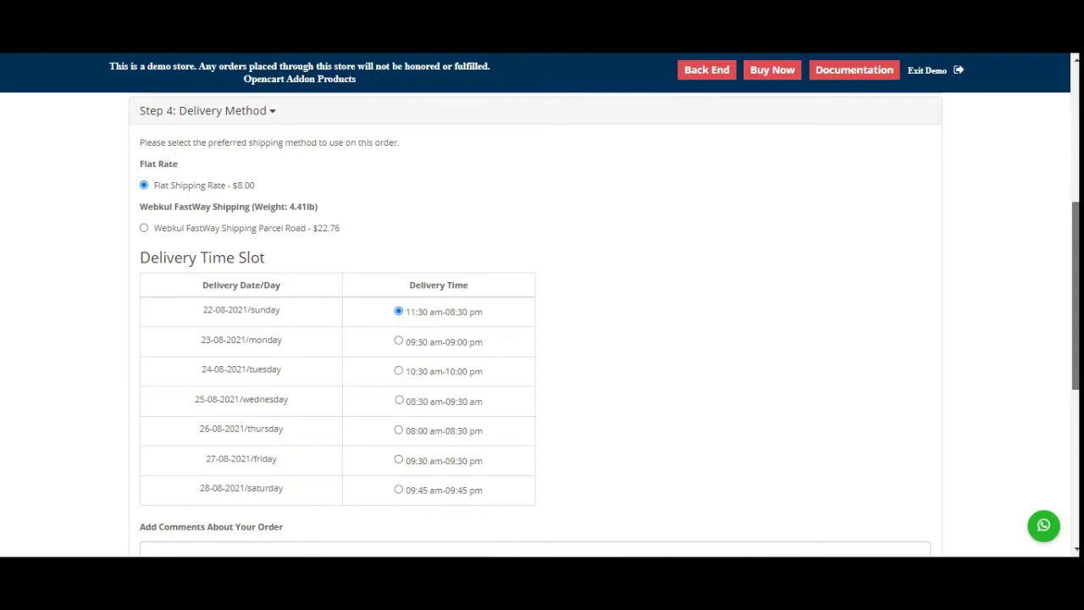
pyautogui.scroll(4, 542, 322)
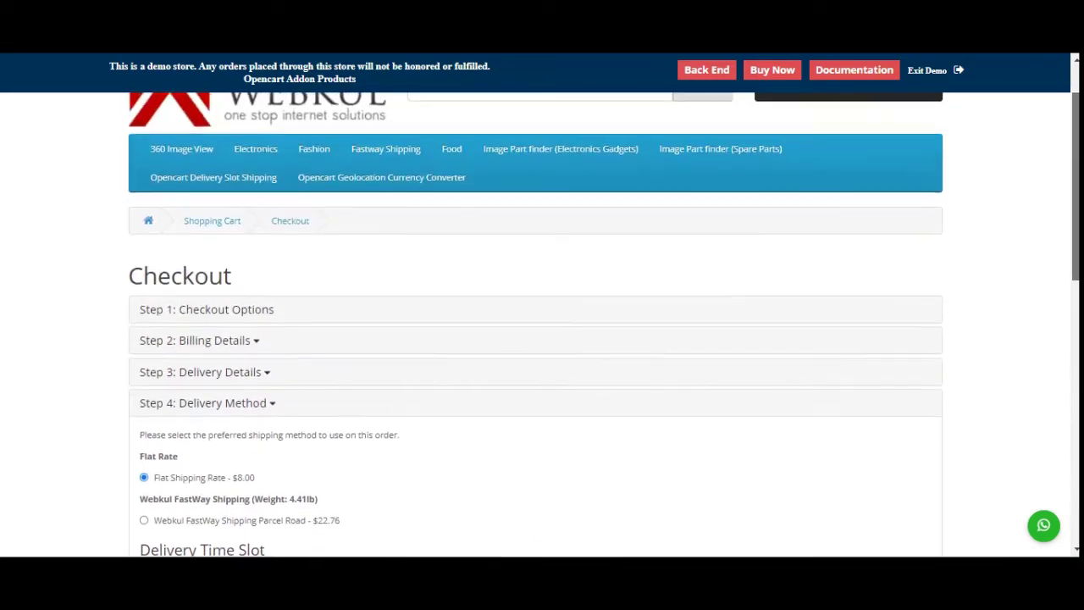
pyautogui.scroll(-3, 542, 322)
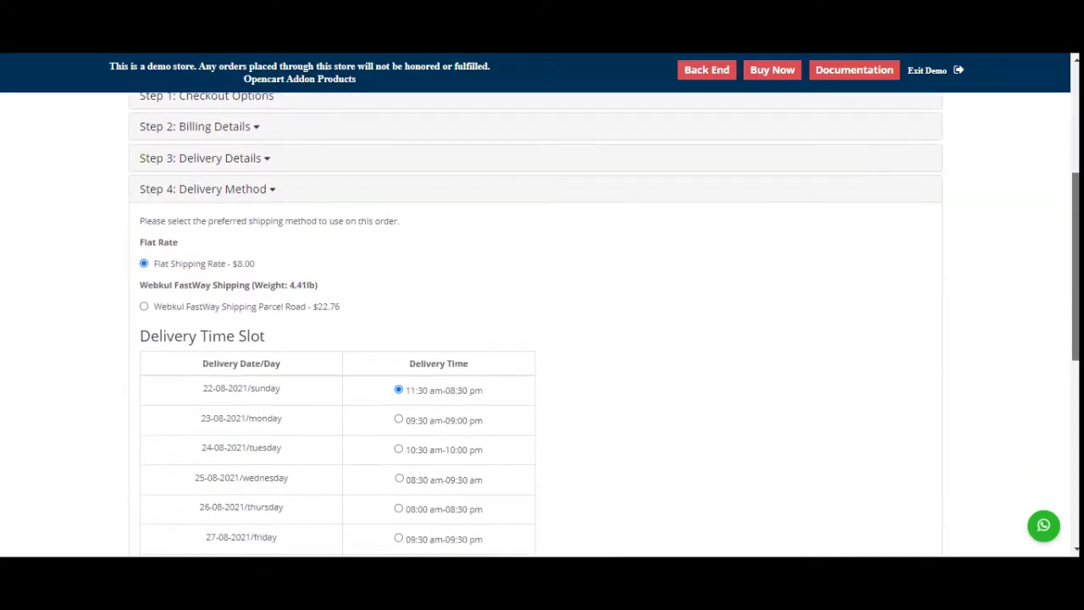
pyautogui.scroll(-2, 1077, 155)
pyautogui.scroll(4, 1077, 155)
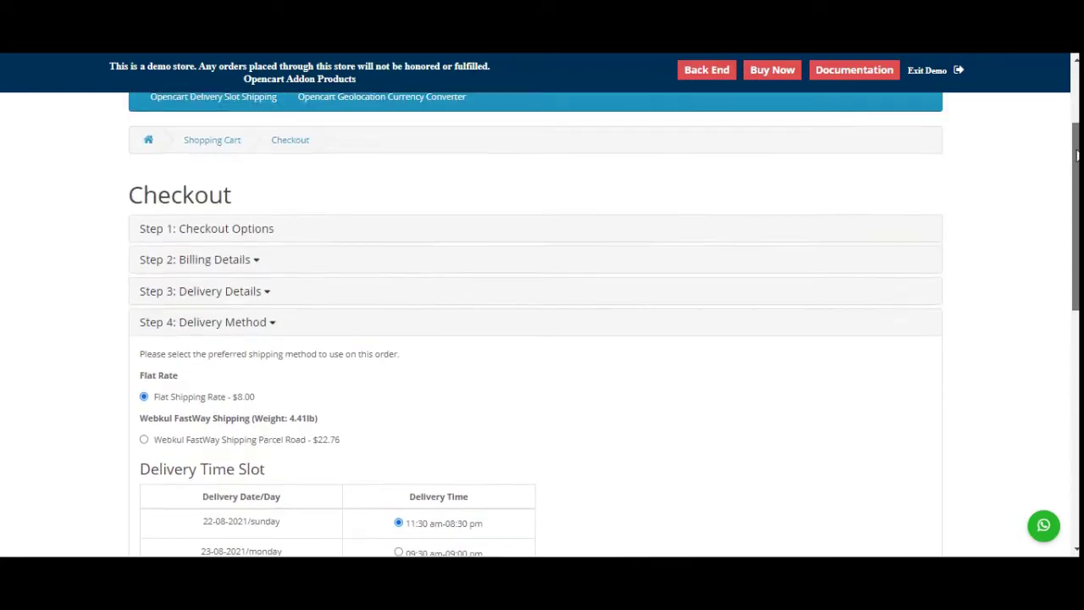
pyautogui.scroll(2, 1077, 155)
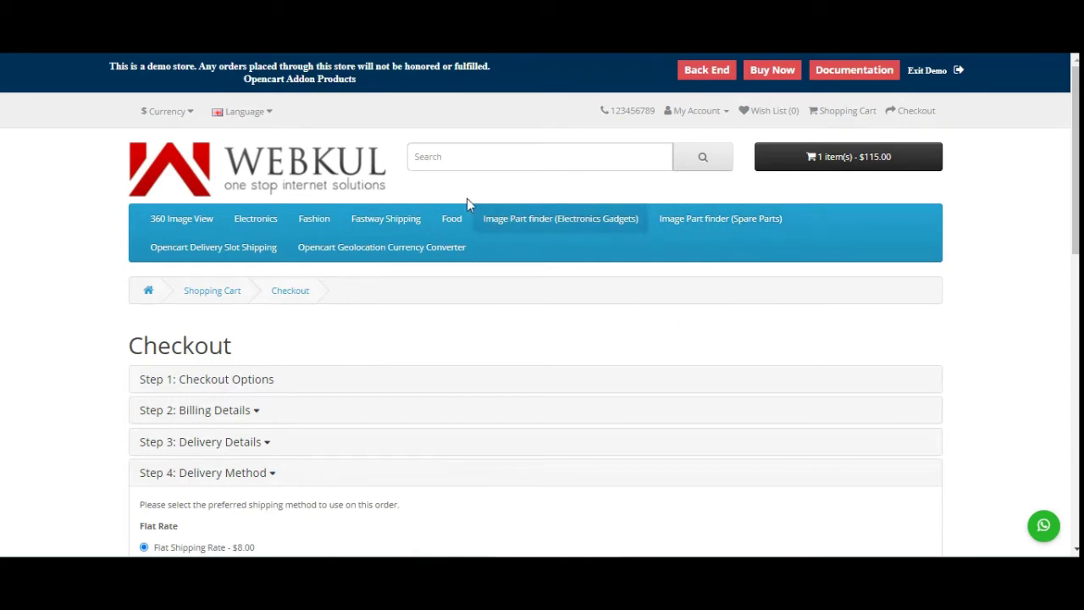
# Restart checkout from the cart dropdown and accept the existing billing and delivery addresses
pyautogui.scroll(-1, 281, 282)
pyautogui.scroll(-3, 281, 281)
pyautogui.scroll(1, 310, 302)
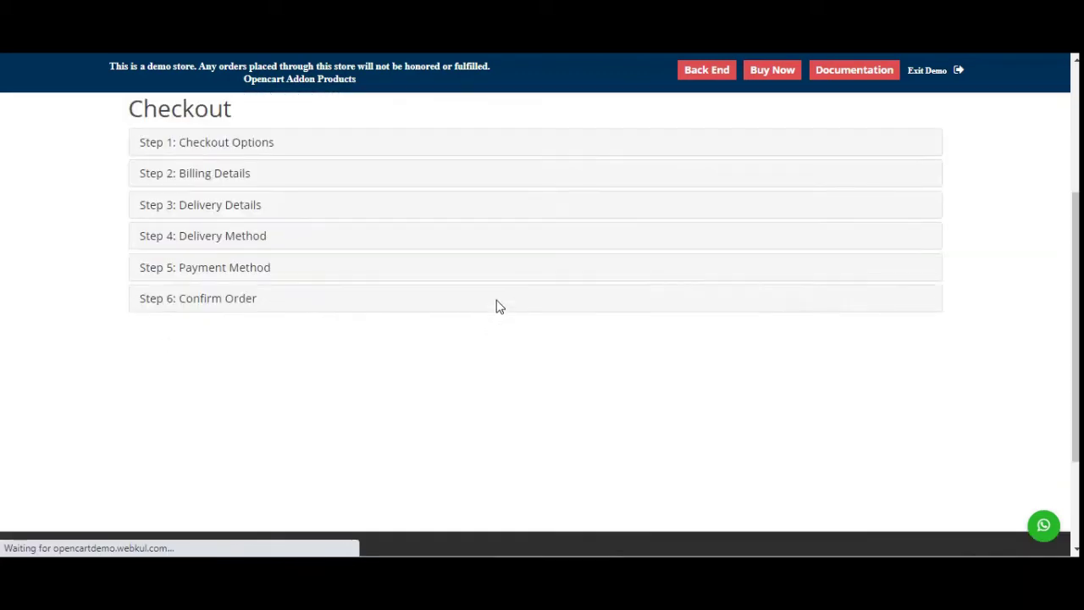
pyautogui.scroll(3, 480, 326)
pyautogui.click(860, 159)
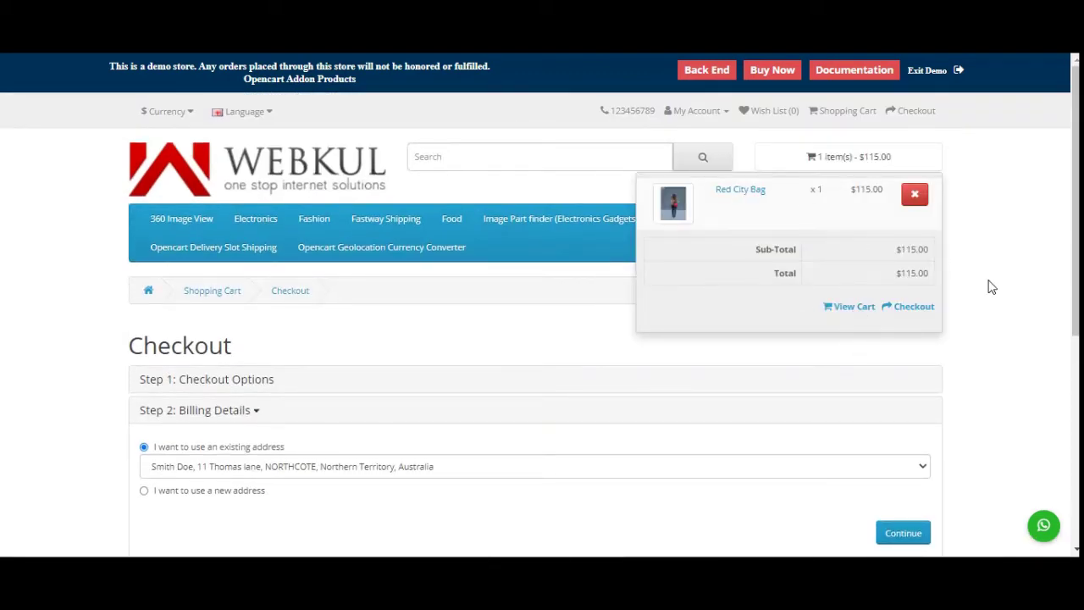
pyautogui.click(918, 308)
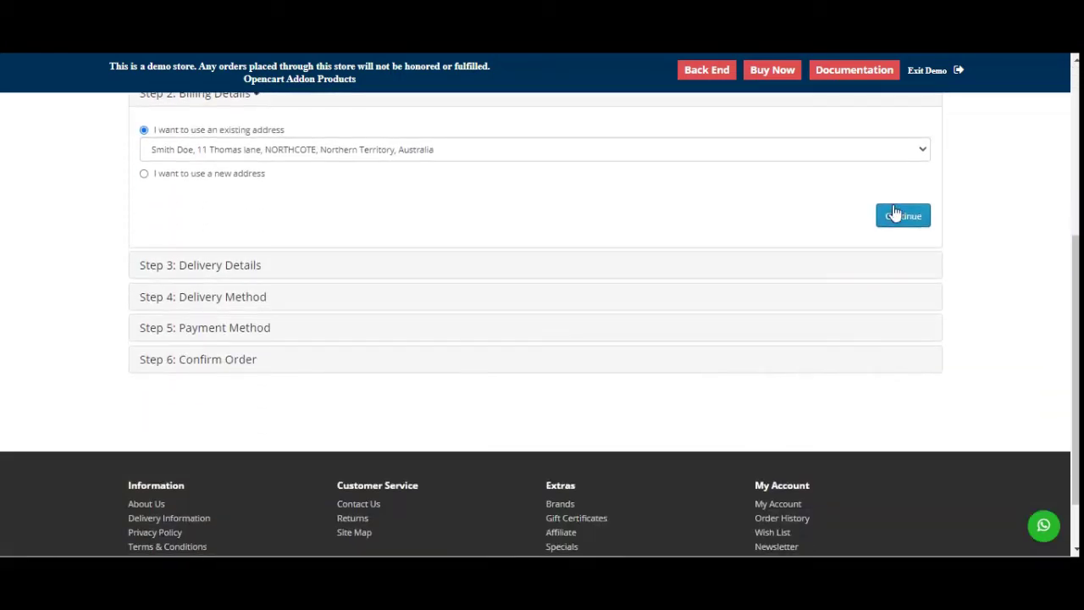
pyautogui.click(895, 222)
pyautogui.click(902, 247)
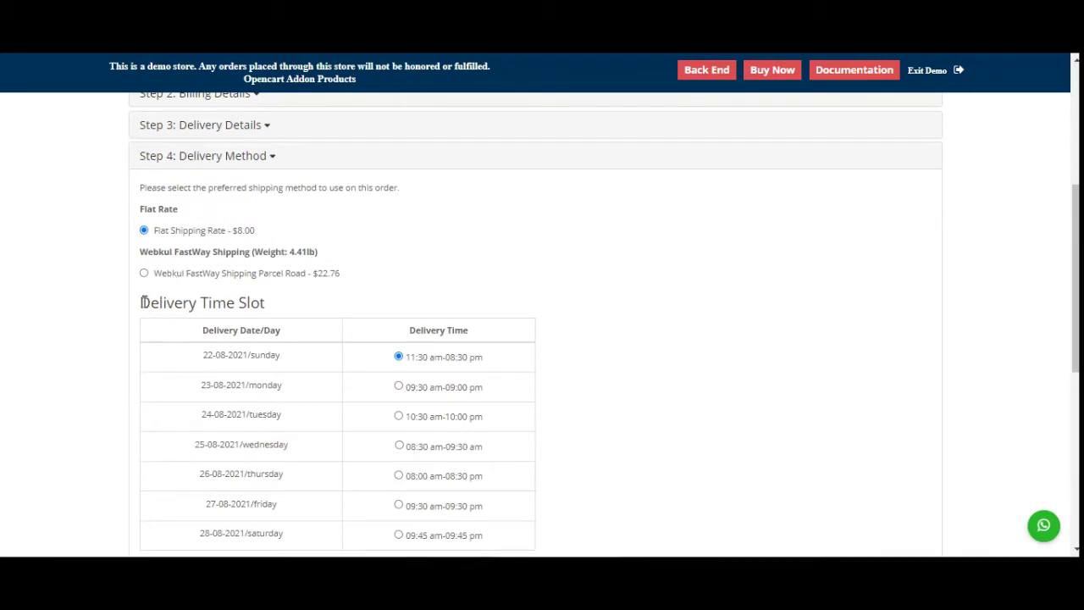
pyautogui.moveTo(143, 302); pyautogui.dragTo(272, 310)
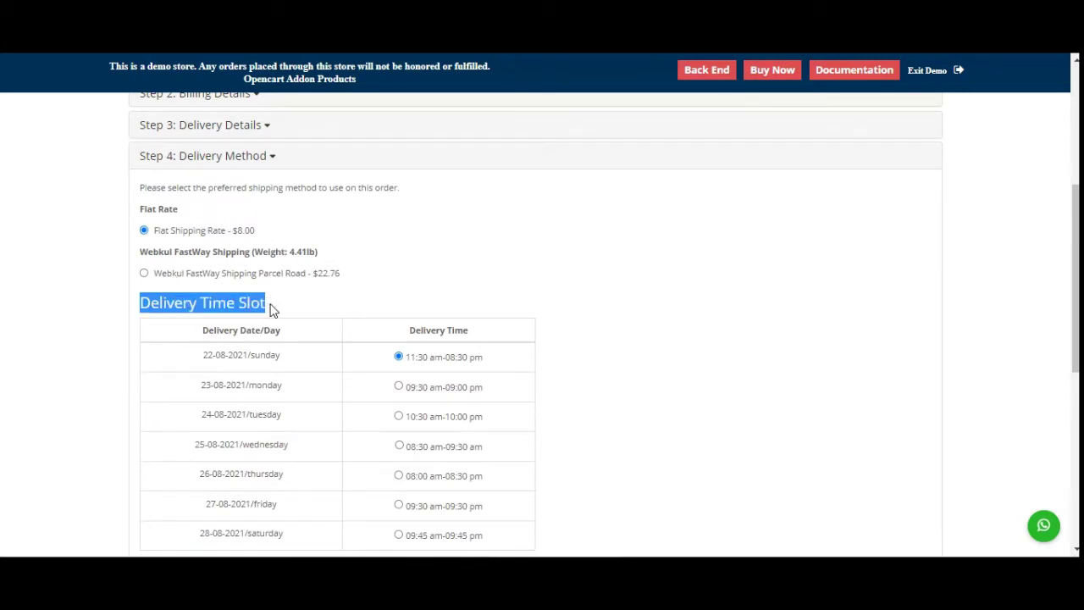
pyautogui.click(156, 239)
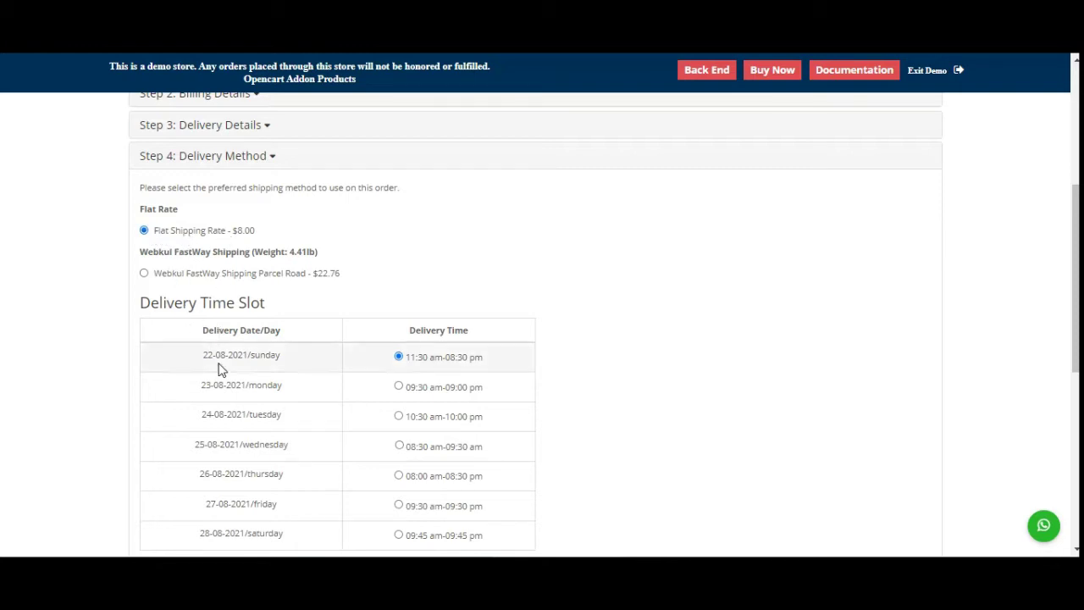
pyautogui.scroll(-1, 223, 373)
pyautogui.moveTo(141, 222); pyautogui.dragTo(269, 233)
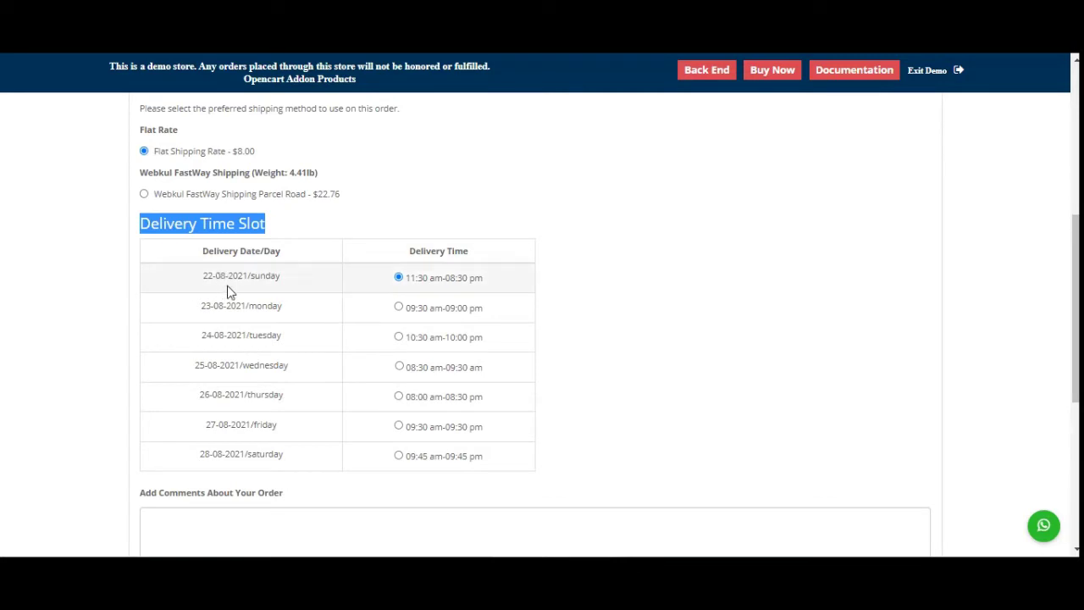
pyautogui.moveTo(231, 280); pyautogui.dragTo(286, 464)
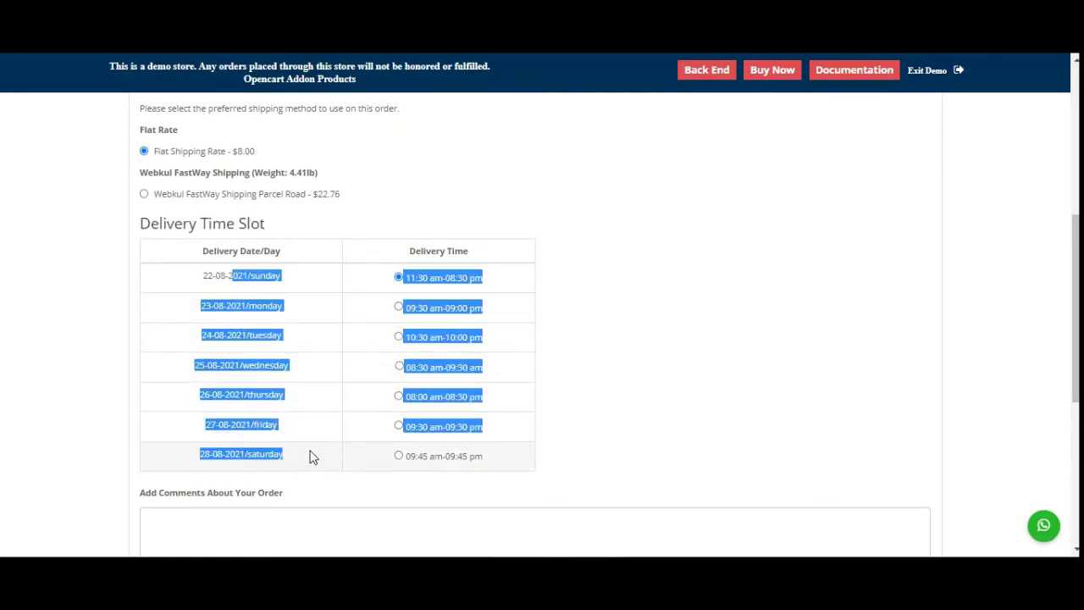
pyautogui.click(265, 344)
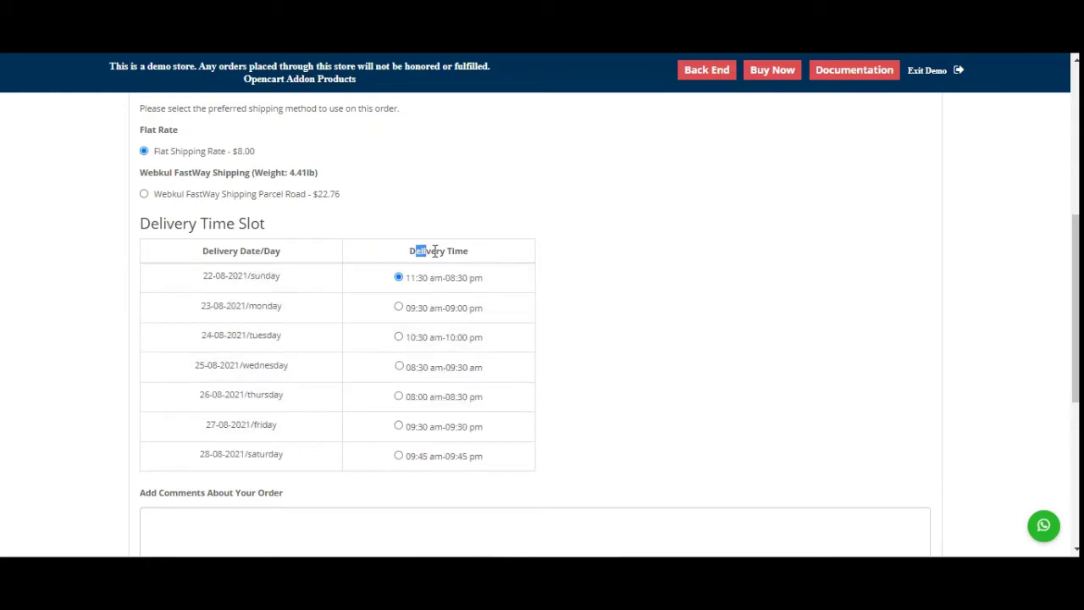
pyautogui.moveTo(418, 251); pyautogui.dragTo(467, 252)
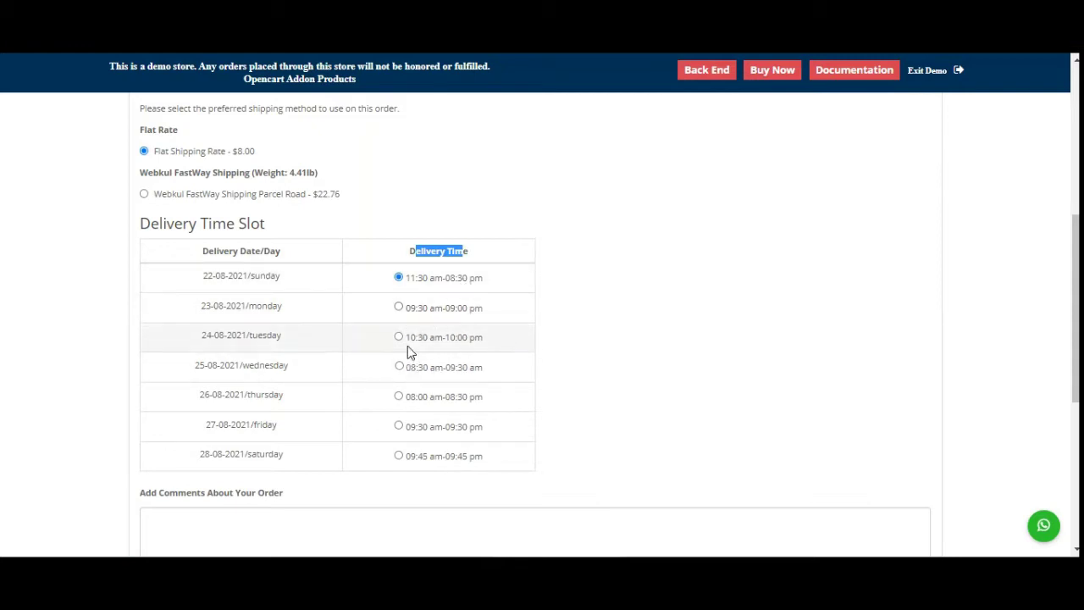
pyautogui.click(647, 405)
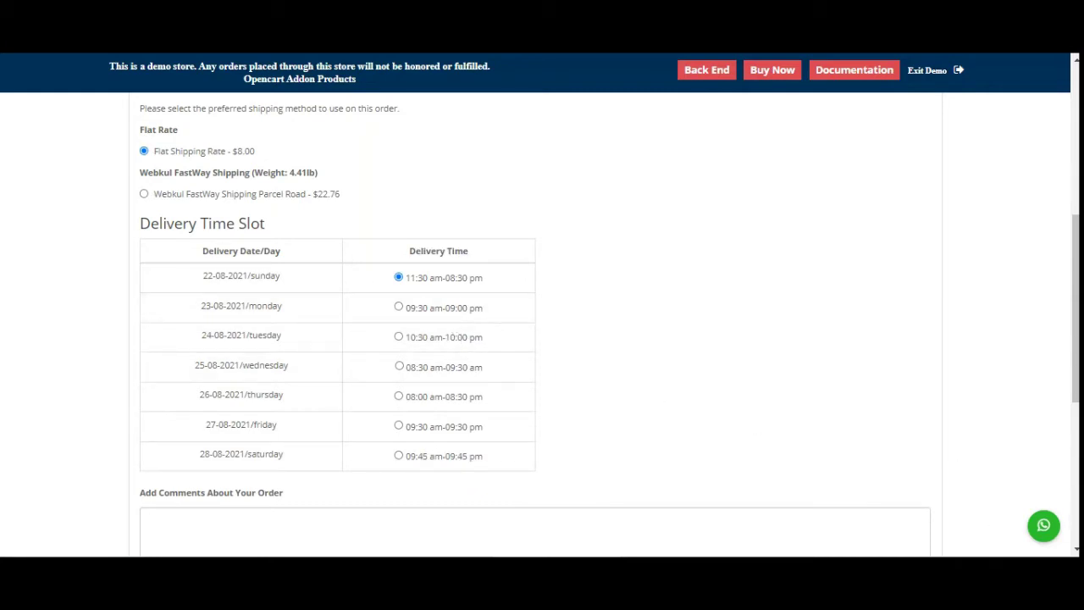
pyautogui.press('super+alt+d')
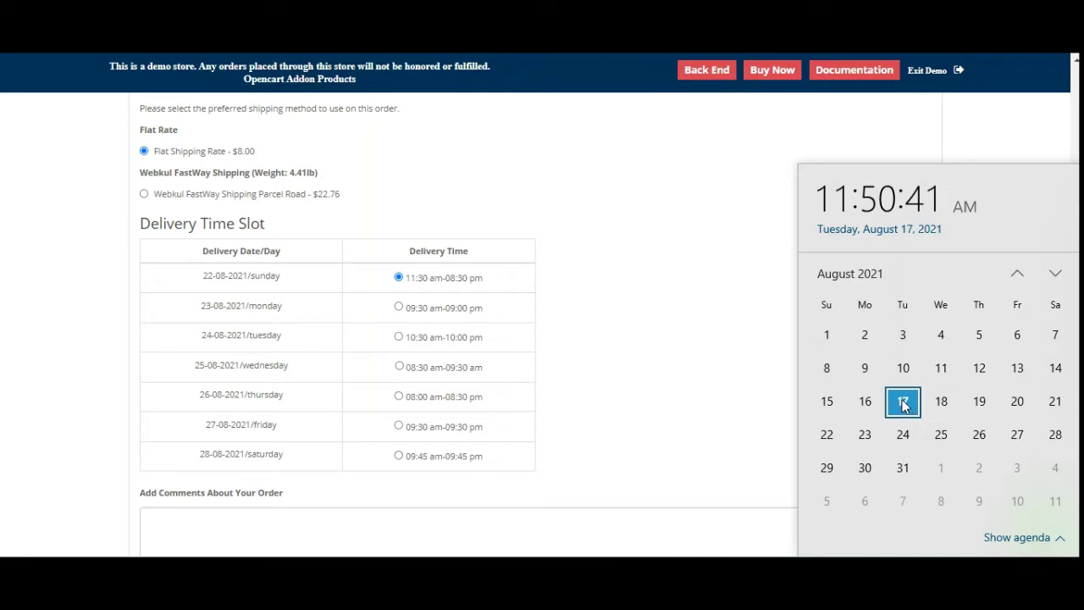
pyautogui.click(828, 440)
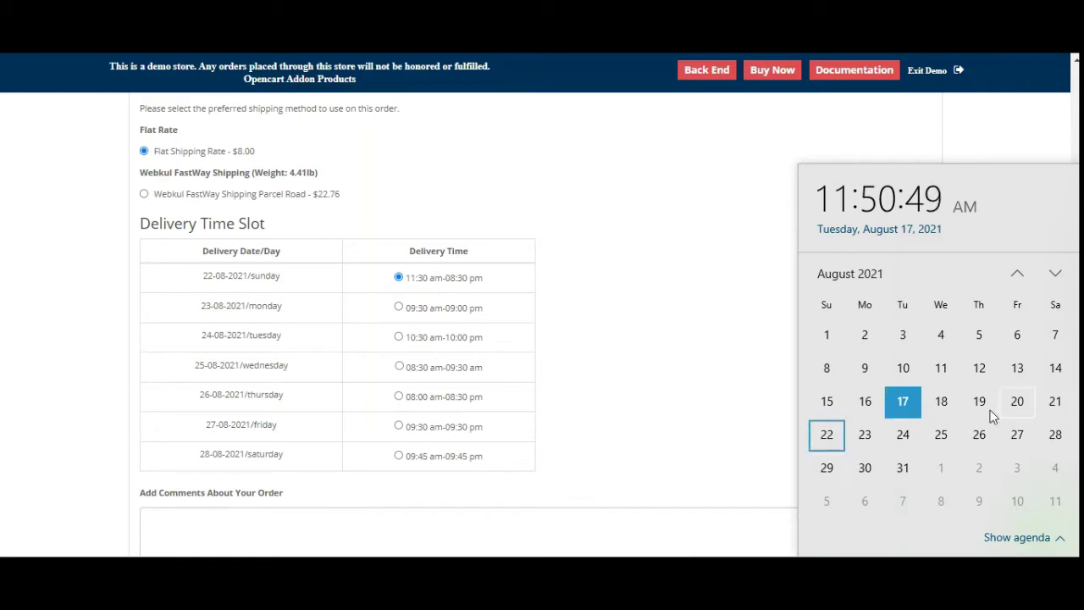
pyautogui.click(693, 159)
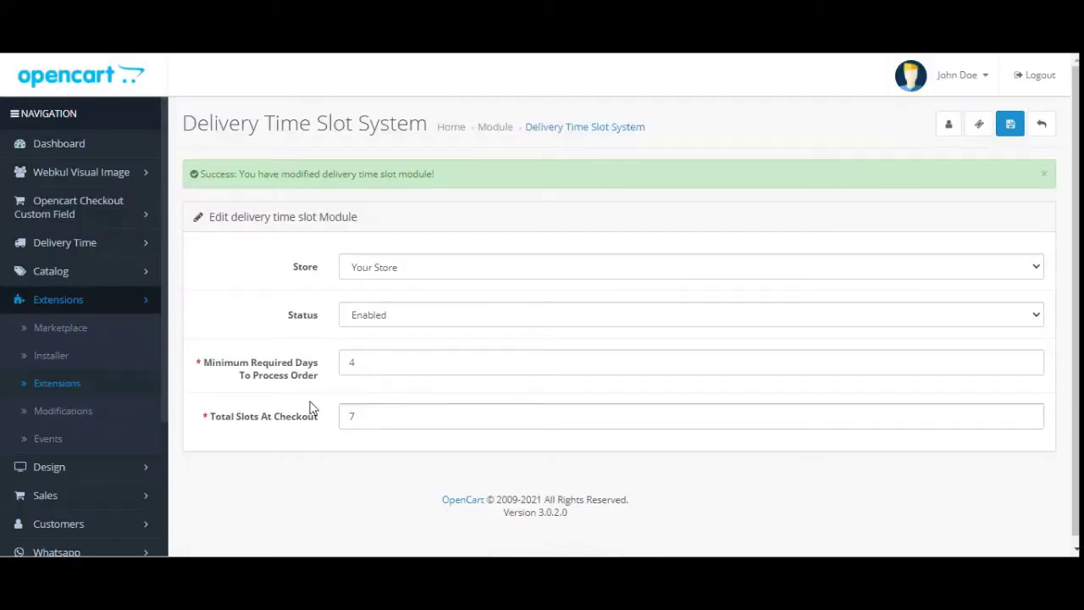
# Change Minimum Required Days To Process Order from 4 to 0 and save the module
pyautogui.moveTo(214, 365); pyautogui.dragTo(324, 371)
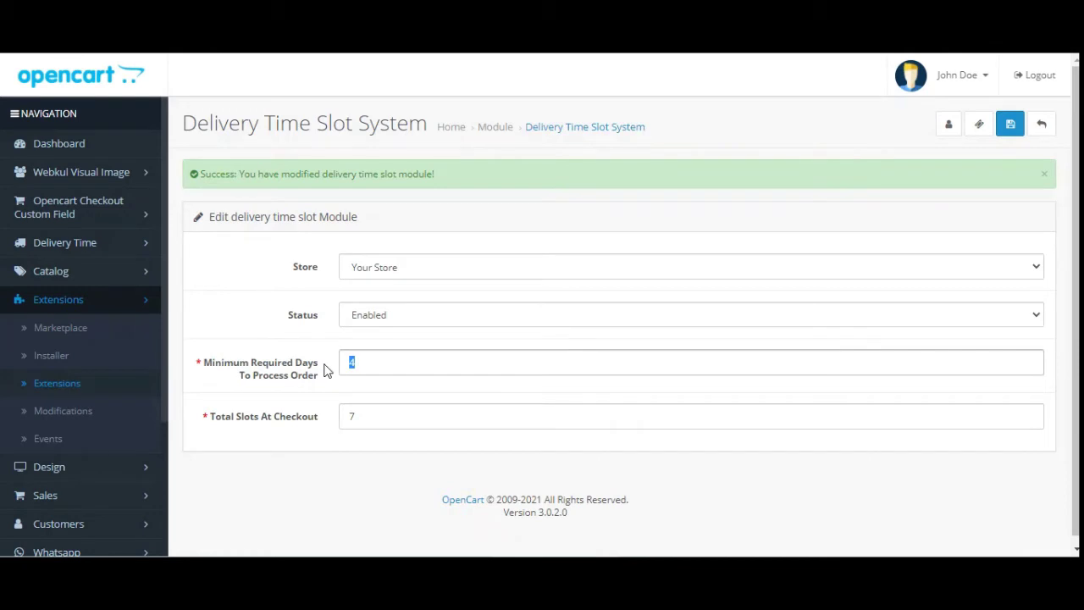
pyautogui.write('0')
pyautogui.click(1008, 124)
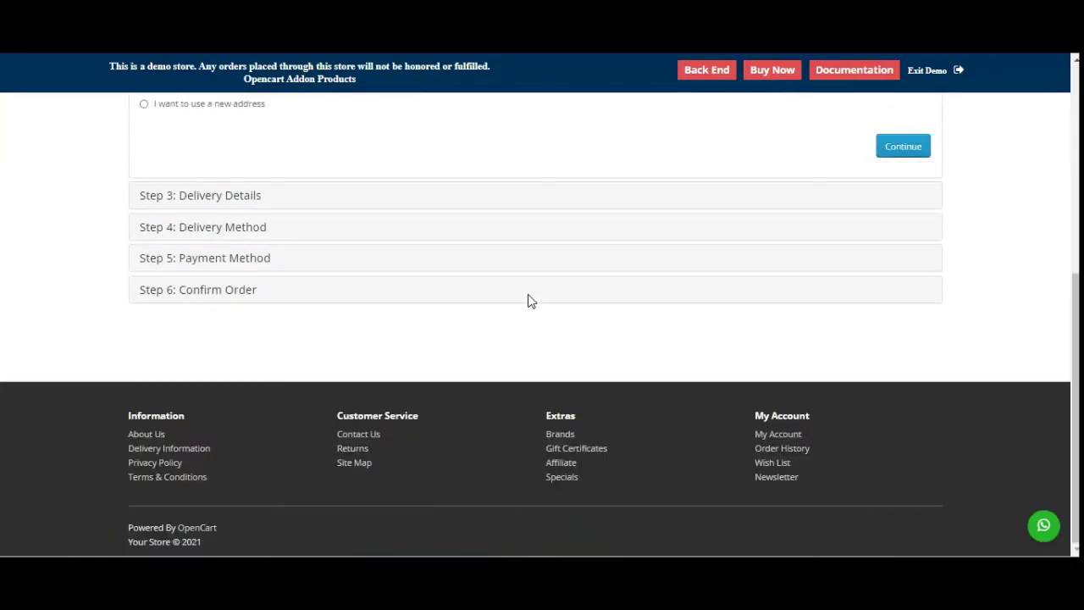
# Accept the saved addresses and check the first slot date, 18-08-2021/wednesday, against the calendar
pyautogui.click(899, 146)
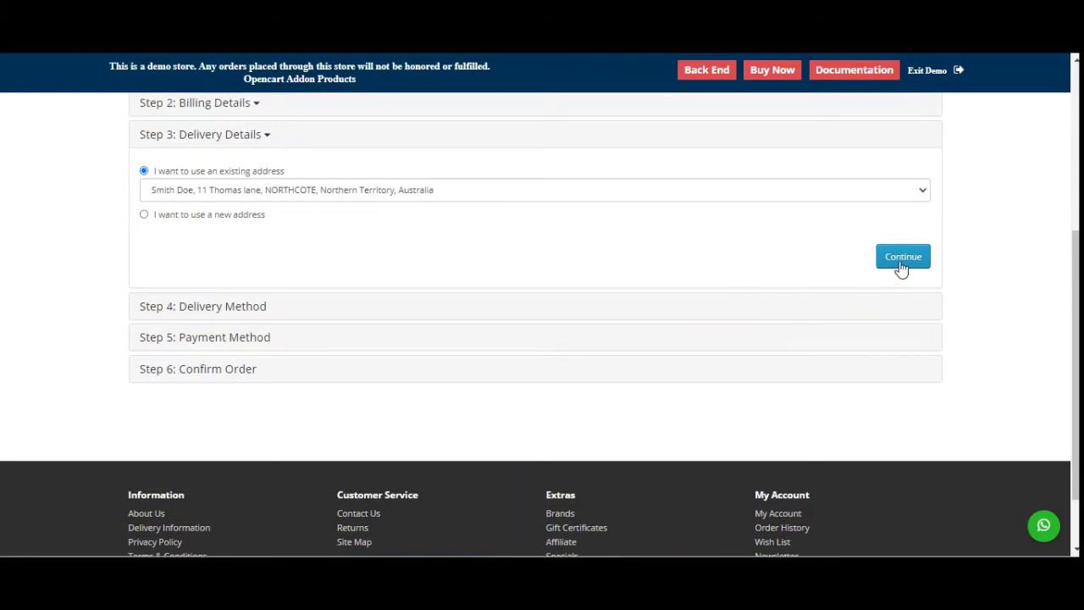
pyautogui.click(901, 259)
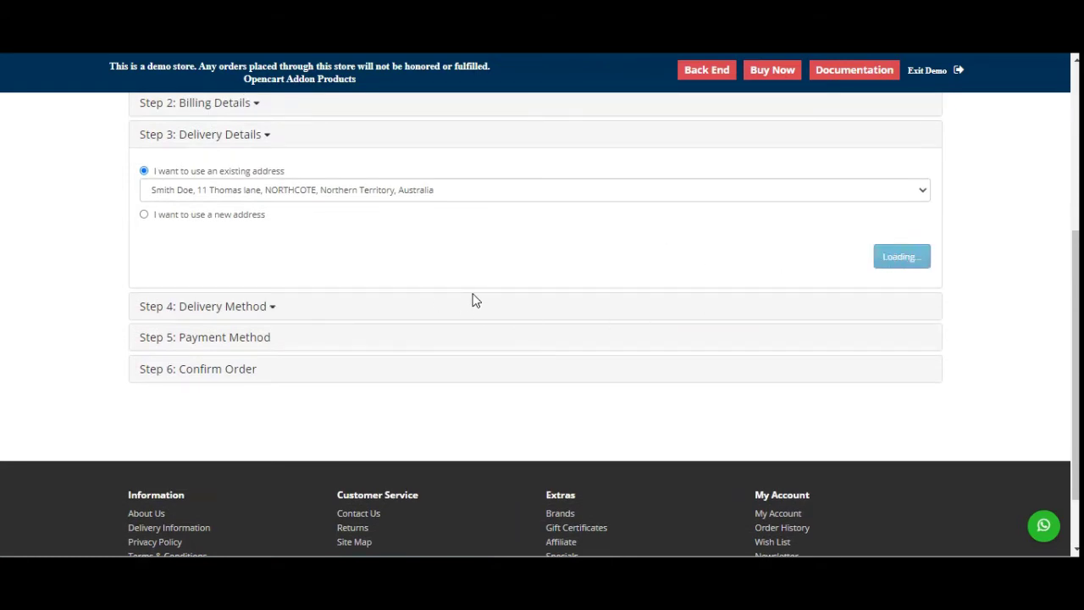
pyautogui.scroll(-1, 449, 305)
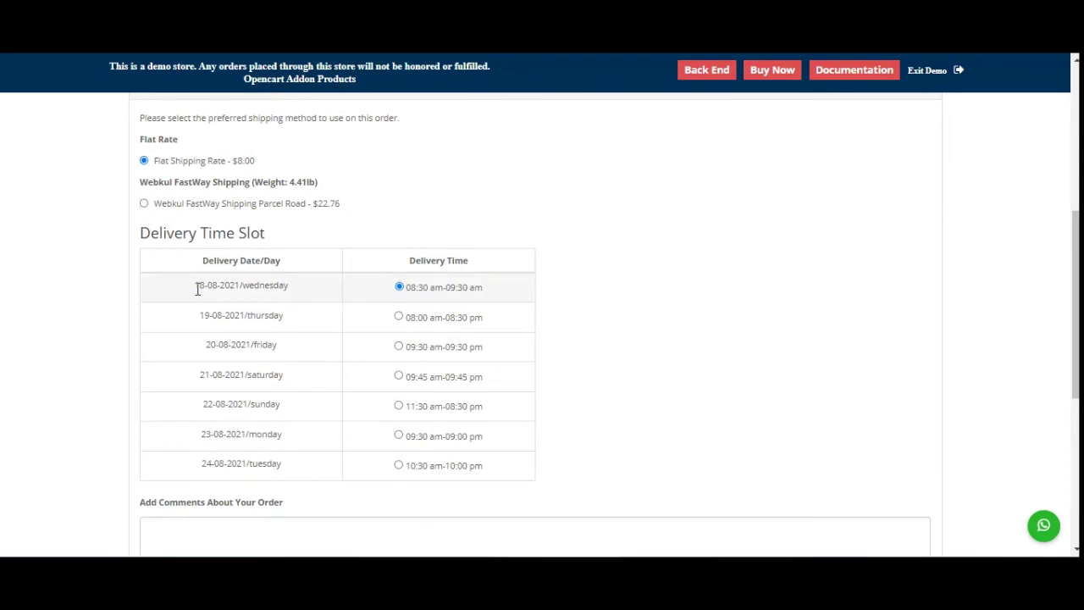
pyautogui.moveTo(197, 288); pyautogui.dragTo(304, 292)
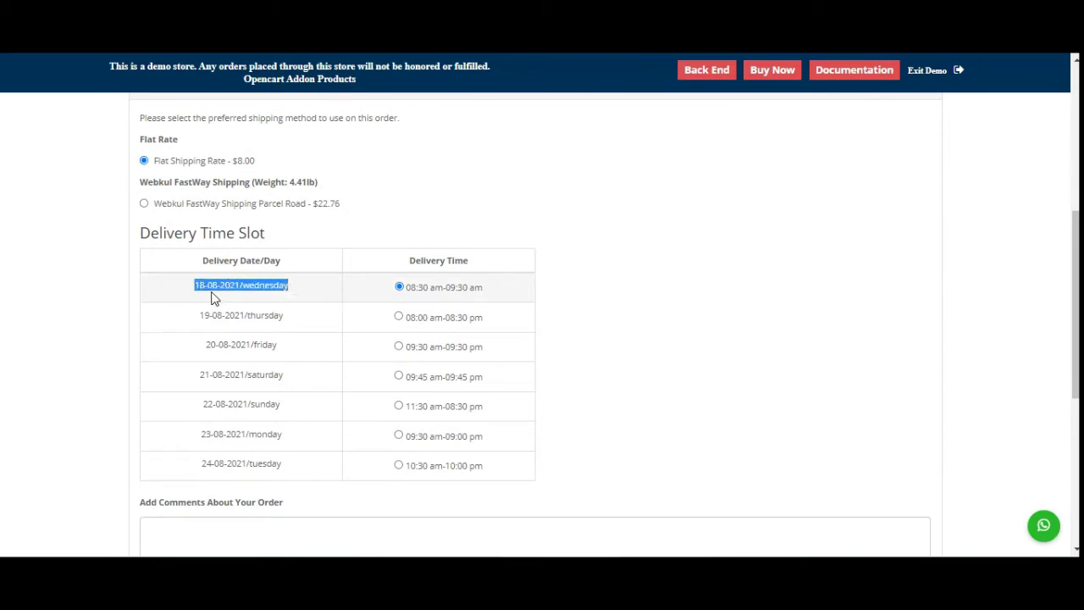
pyautogui.press('super+alt+d')
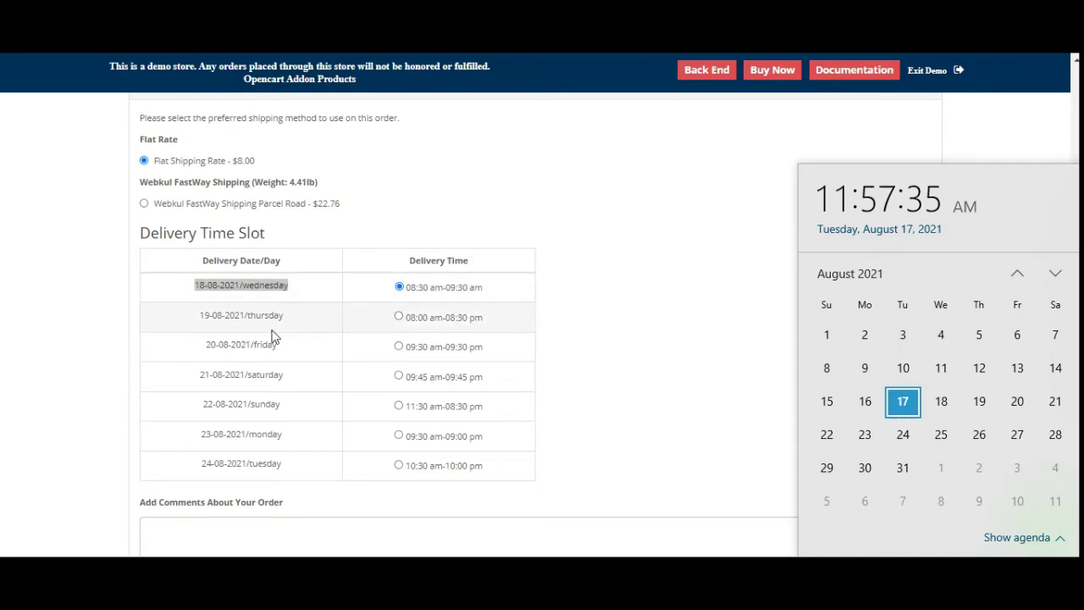
pyautogui.click(680, 351)
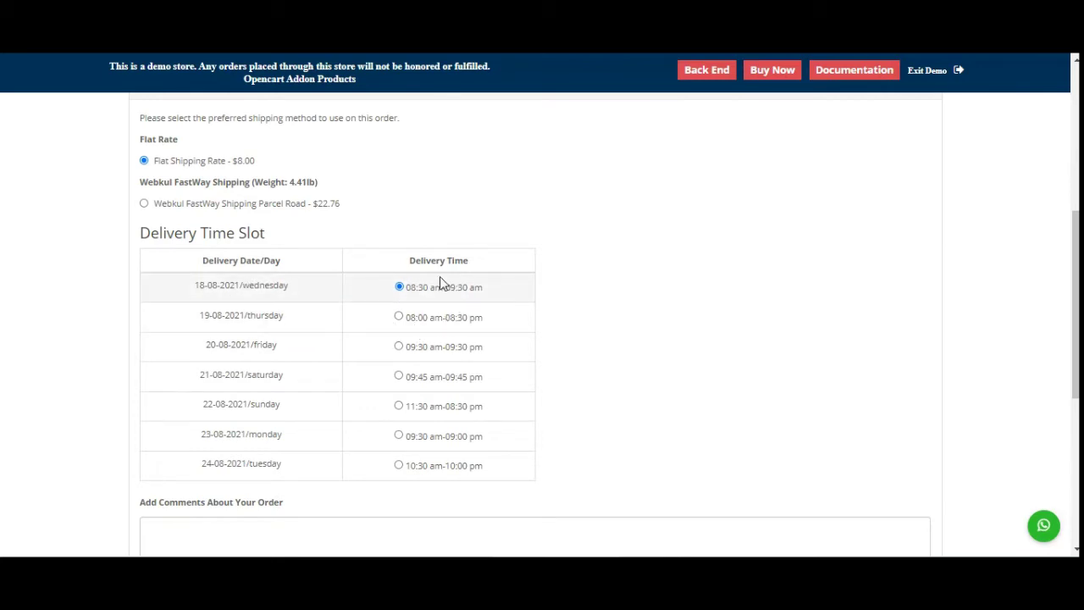
# Continue past the delivery slot, choose Cash On Delivery and agree to Terms & Conditions
pyautogui.scroll(-3, 449, 373)
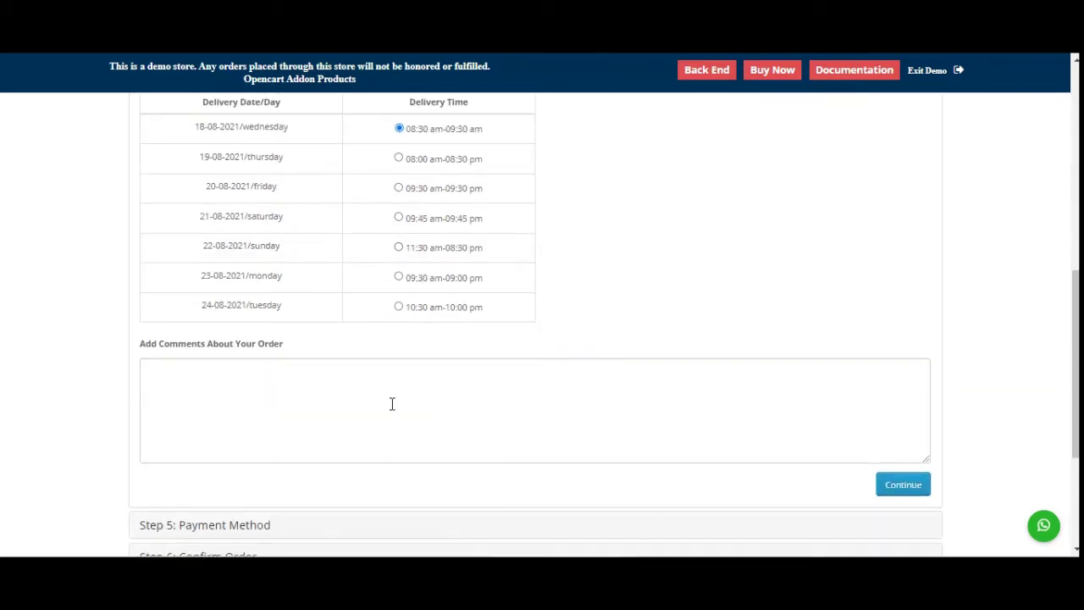
pyautogui.click(890, 483)
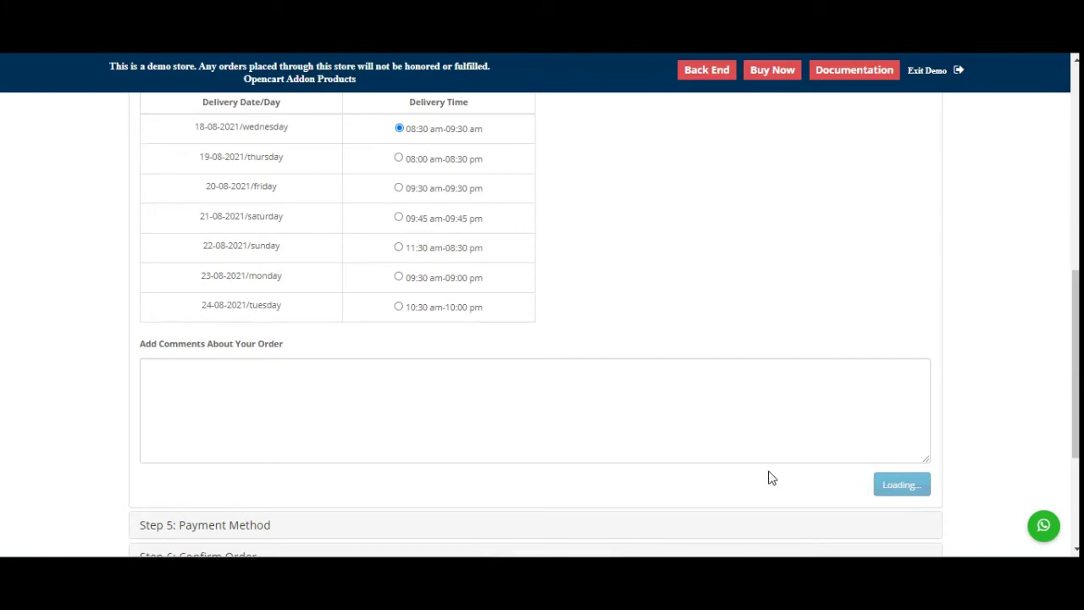
pyautogui.scroll(1, 365, 296)
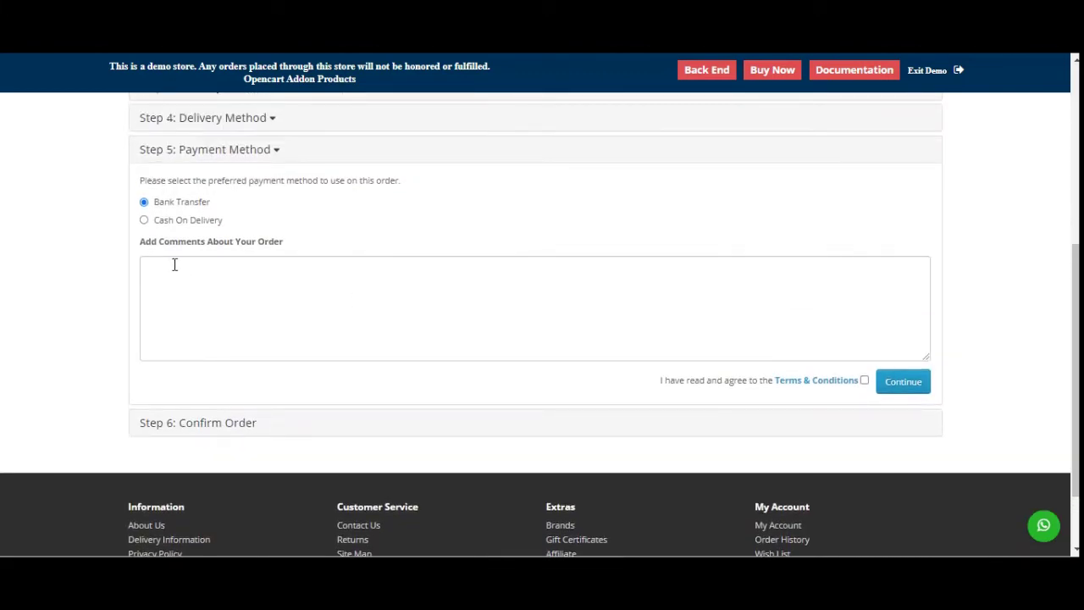
pyautogui.click(144, 220)
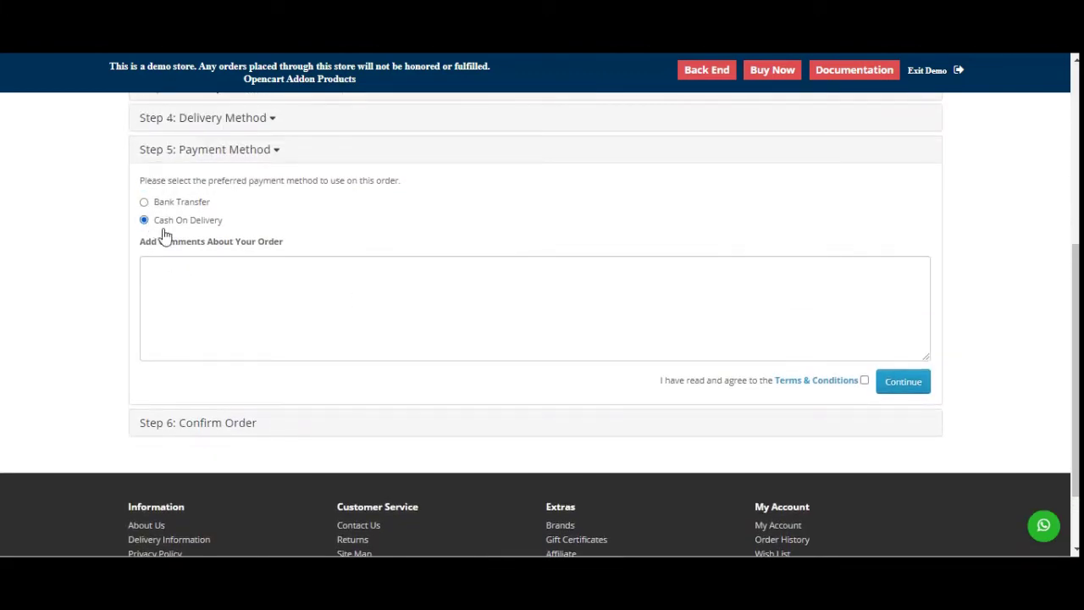
pyautogui.click(864, 381)
pyautogui.click(905, 386)
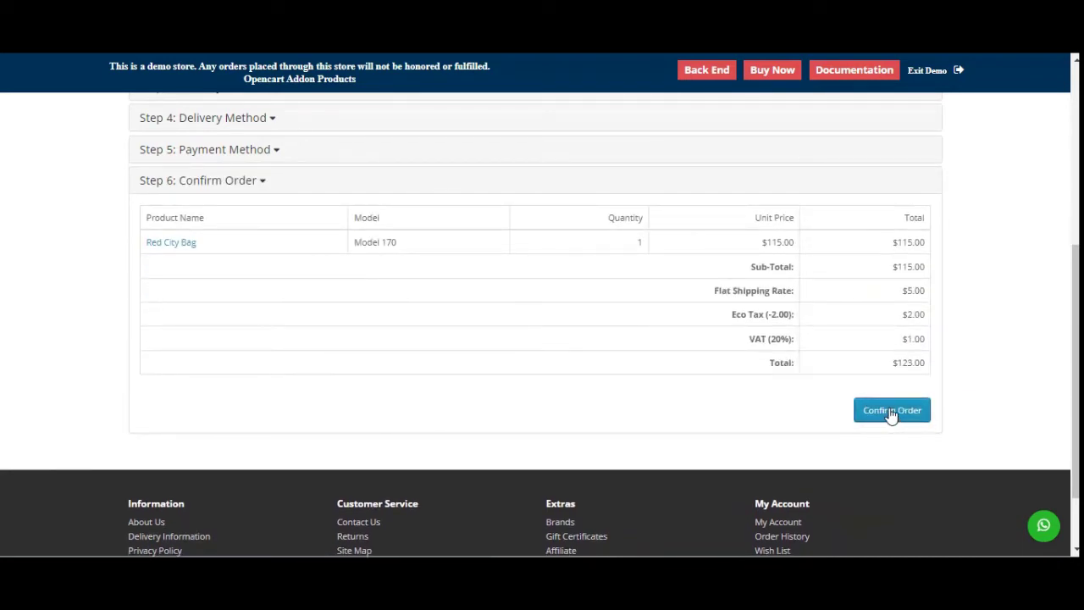
# Confirm the order and view Order History listing order #27 as Pending for $123.00
pyautogui.click(891, 411)
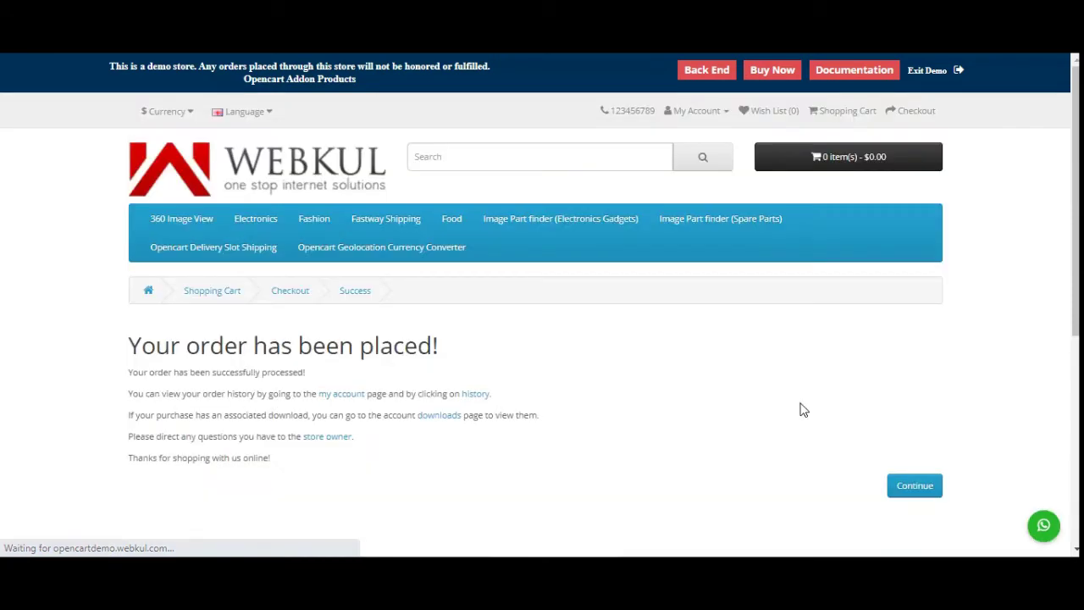
pyautogui.scroll(-2, 1060, 225)
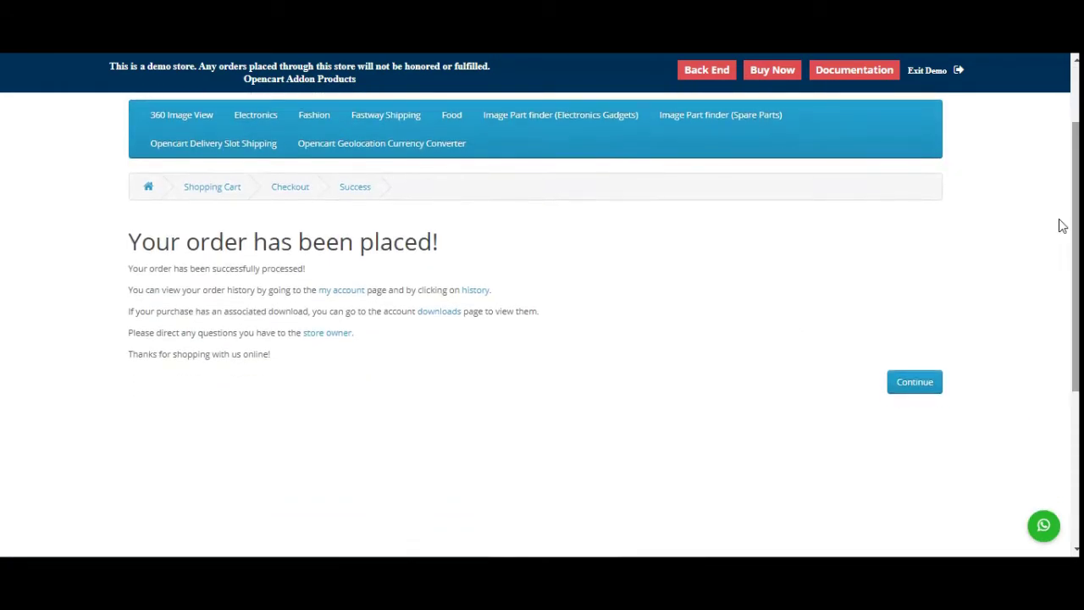
pyautogui.click(479, 293)
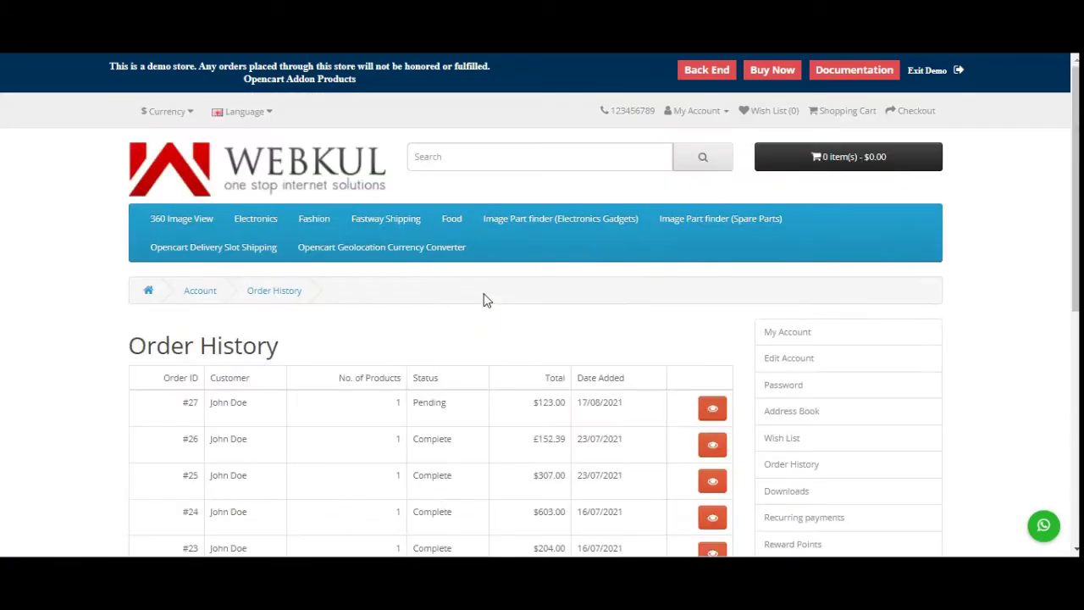
pyautogui.scroll(-3, 501, 334)
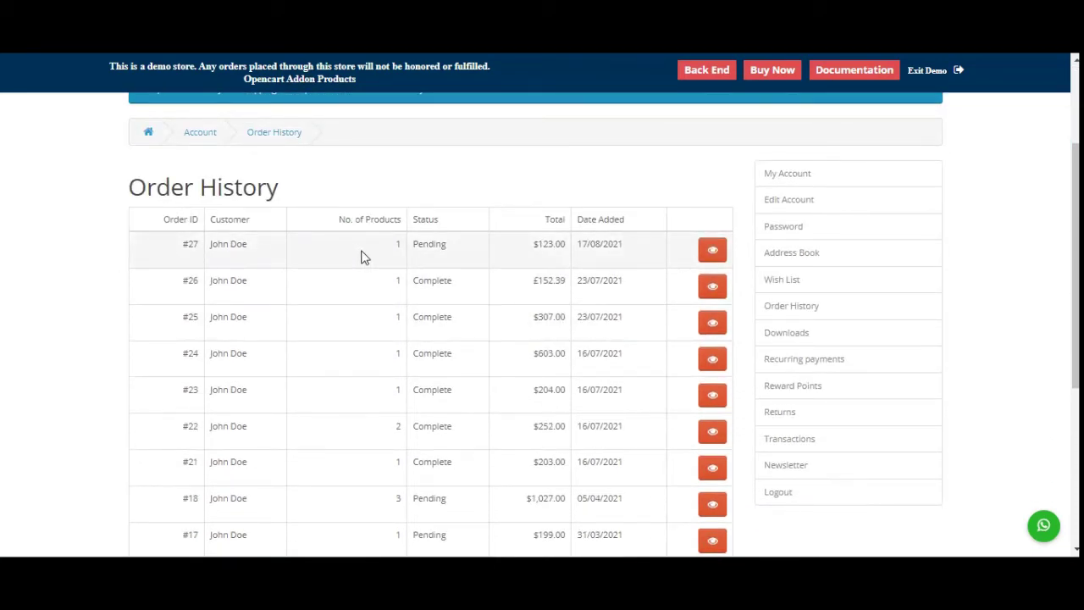
# Open order #27's details and highlight its 2021-08-18/wednesday delivery date and 08:30 am-09:30 am time
pyautogui.click(712, 251)
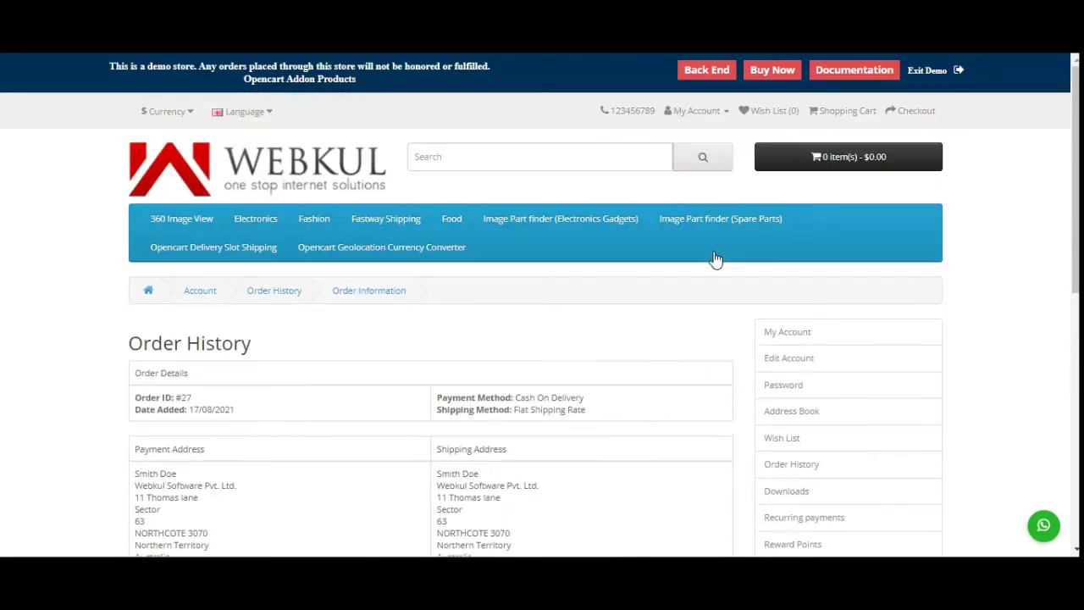
pyautogui.scroll(-5, 663, 322)
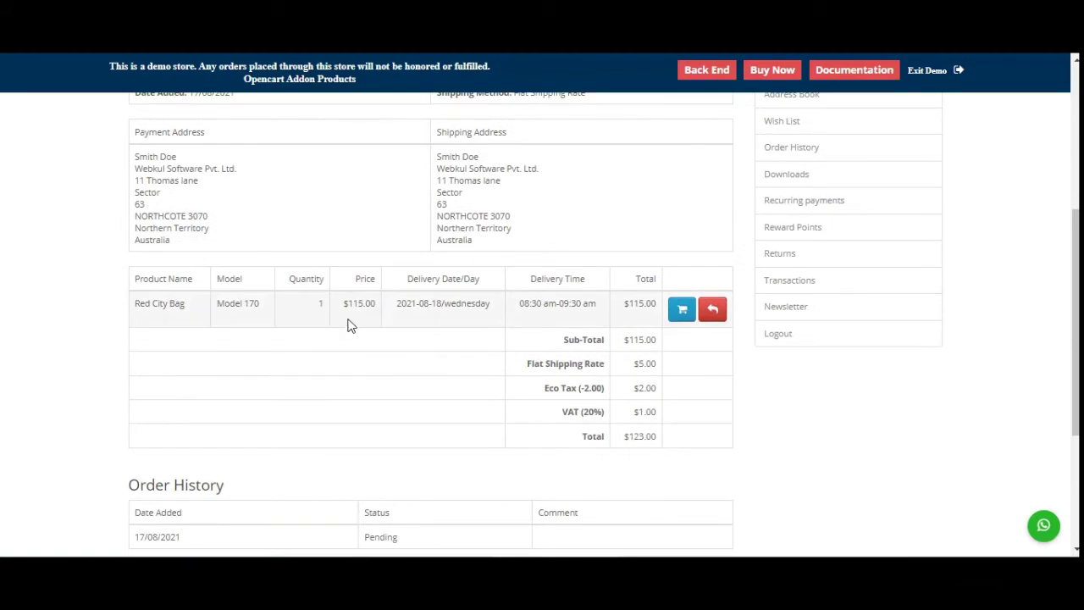
pyautogui.moveTo(397, 304); pyautogui.dragTo(598, 305)
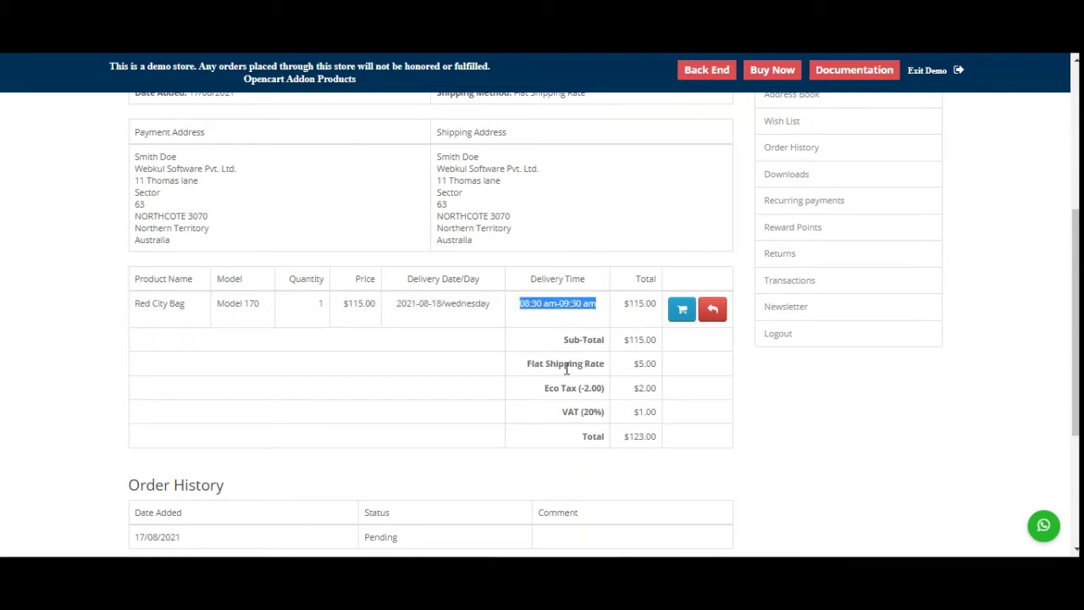
pyautogui.moveTo(1076, 360); pyautogui.dragTo(1077, 211)
pyautogui.scroll(-6, 1077, 212)
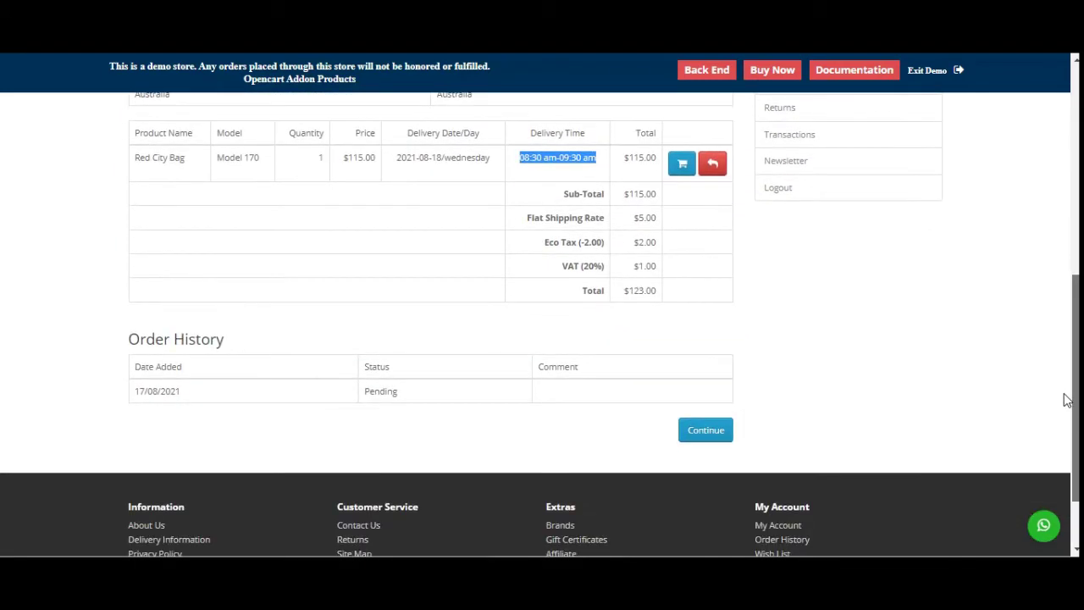
pyautogui.scroll(5, 1078, 222)
pyautogui.scroll(2, 1077, 222)
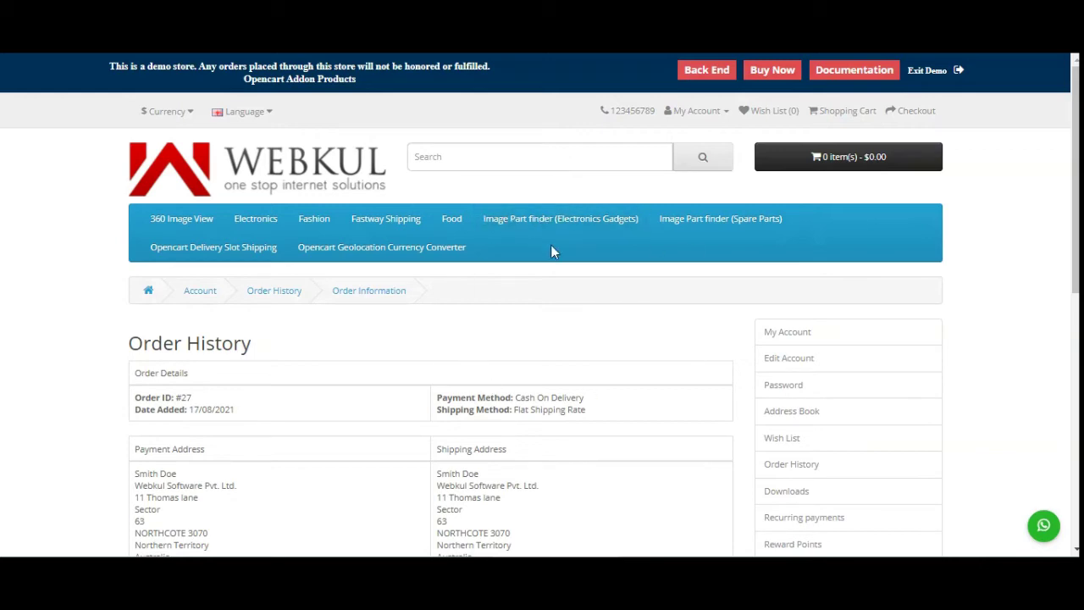
pyautogui.scroll(-3, 617, 271)
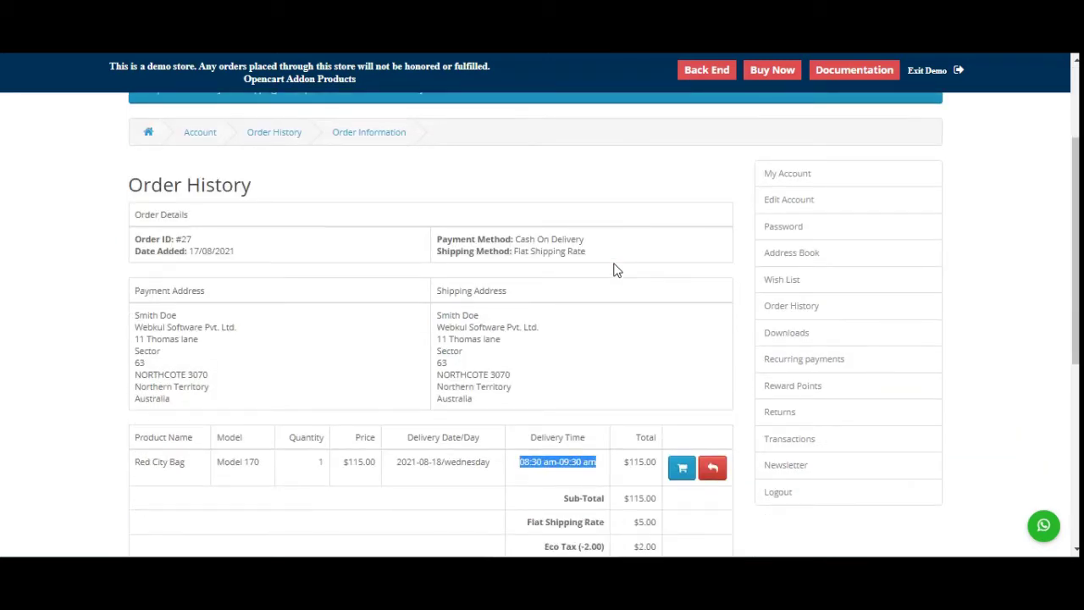
pyautogui.scroll(3, 618, 270)
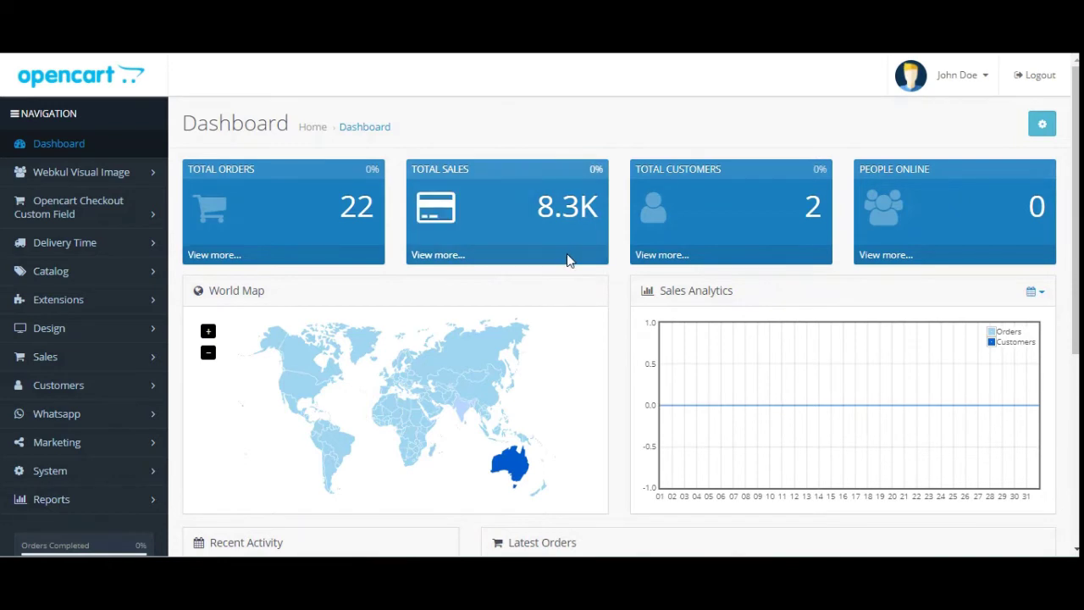
# Open the Delivery Orders page from the Delivery Time sidebar in a new tab and switch to it
pyautogui.click(100, 248)
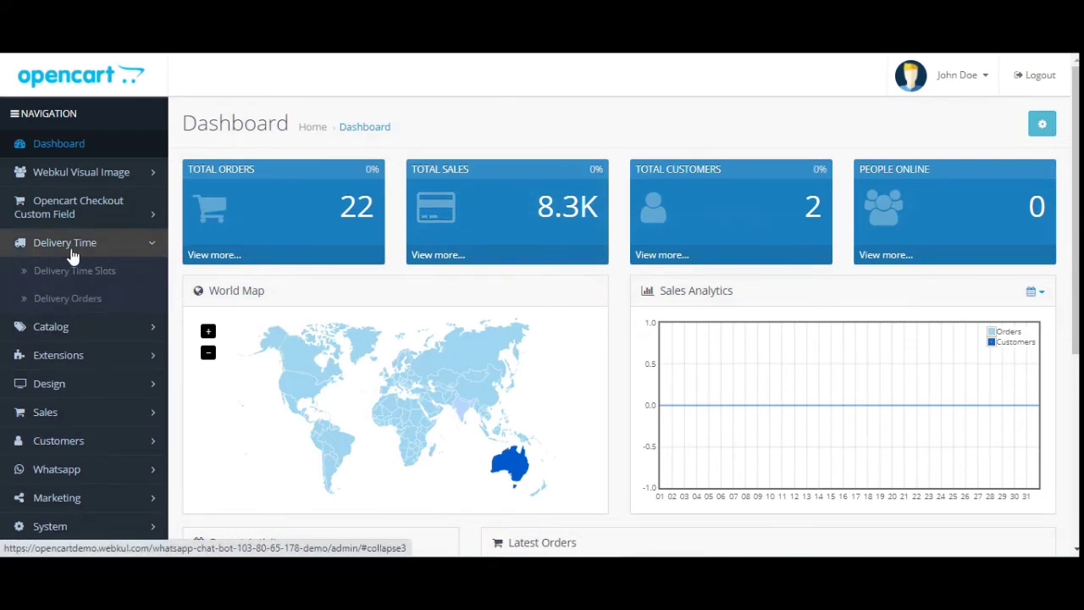
pyautogui.rightClick(110, 307)
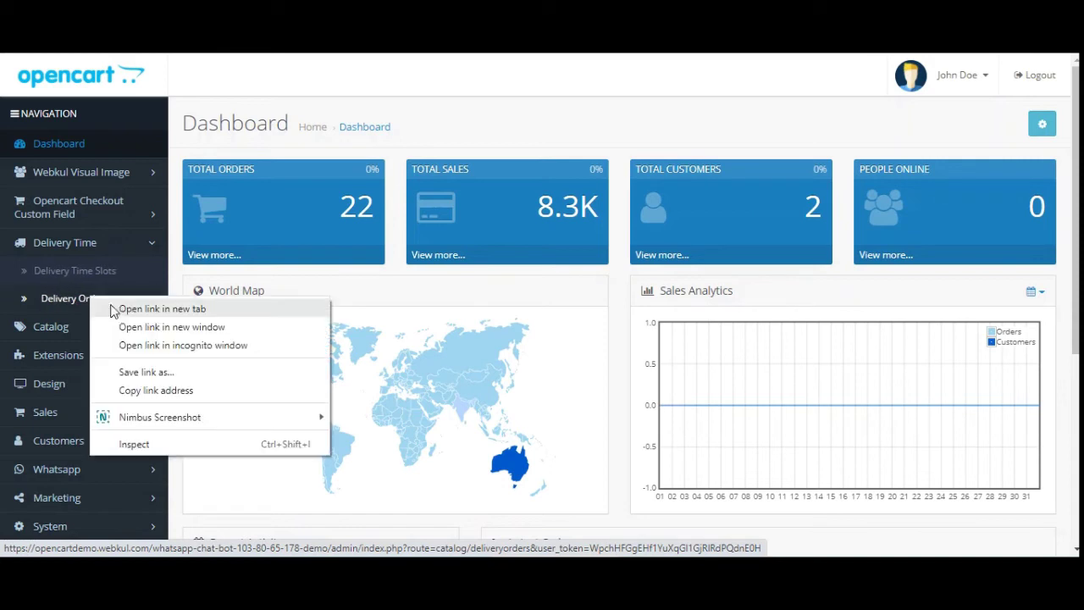
pyautogui.click(152, 310)
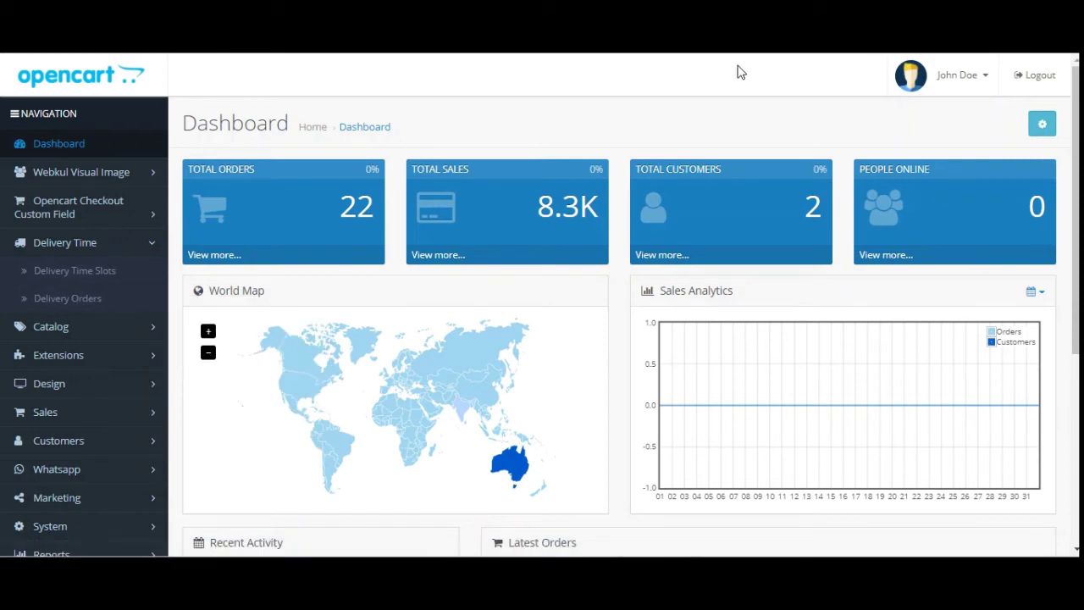
pyautogui.hotkey('ctrl', 'Tab')
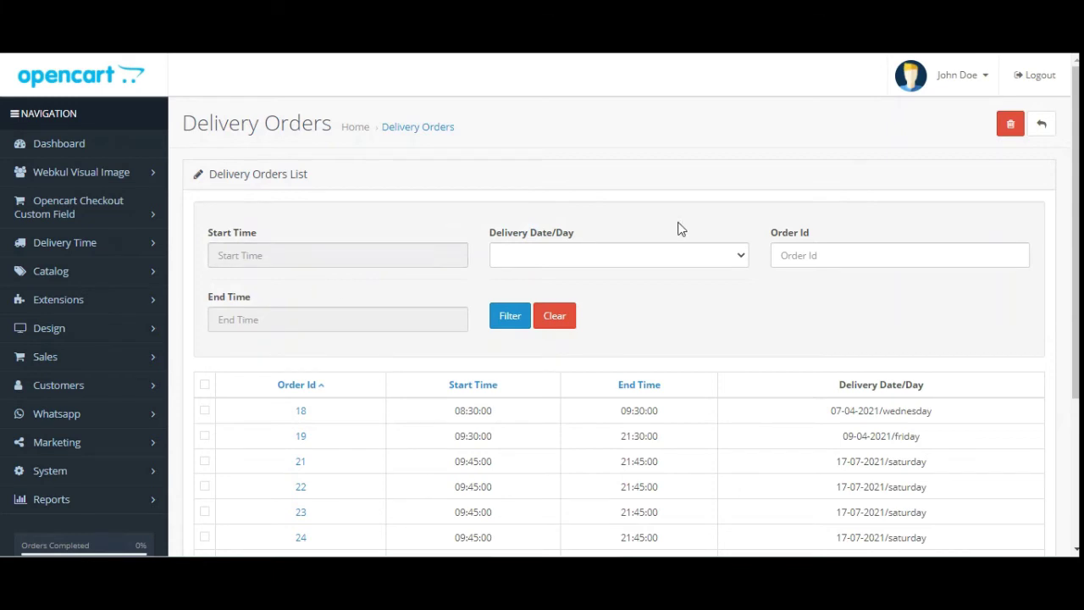
pyautogui.scroll(-3, 678, 229)
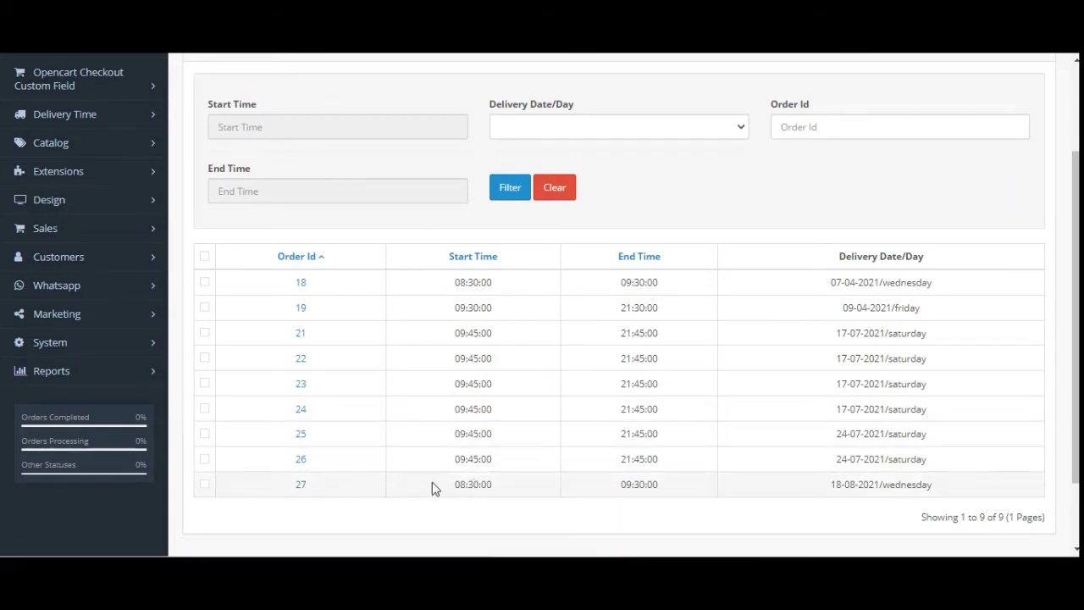
pyautogui.moveTo(454, 484); pyautogui.dragTo(653, 485)
pyautogui.click(623, 484)
pyautogui.moveTo(836, 485); pyautogui.dragTo(930, 488)
pyautogui.click(827, 506)
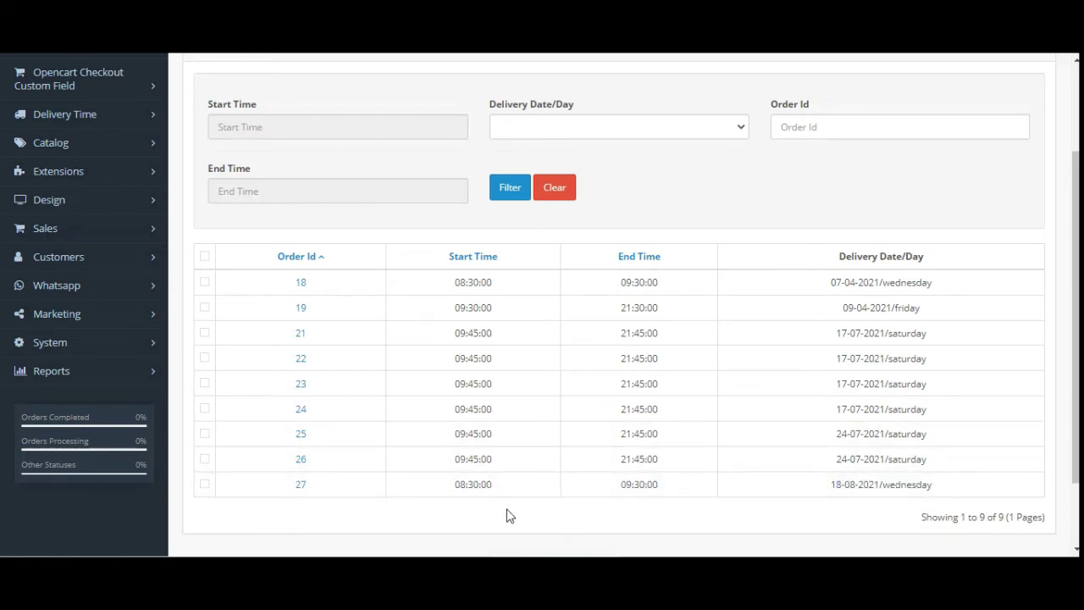
# Review order #27's 2021-08-18/wednesday, 08:30 am-09:30 am delivery and expand the Delivery Time menu
pyautogui.click(300, 487)
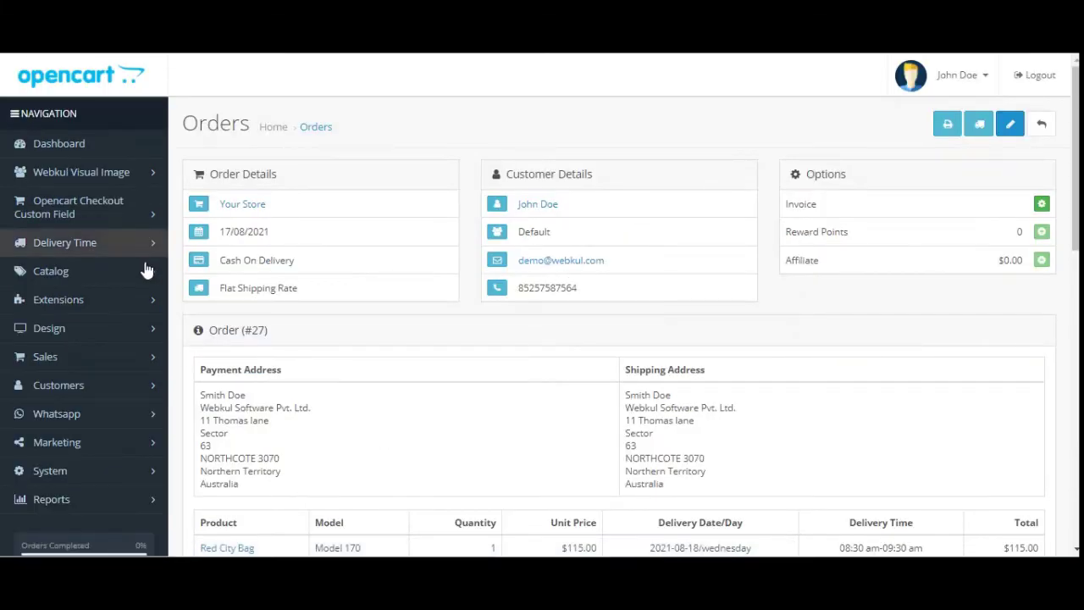
pyautogui.scroll(-3, 145, 266)
pyautogui.scroll(-1, 1016, 275)
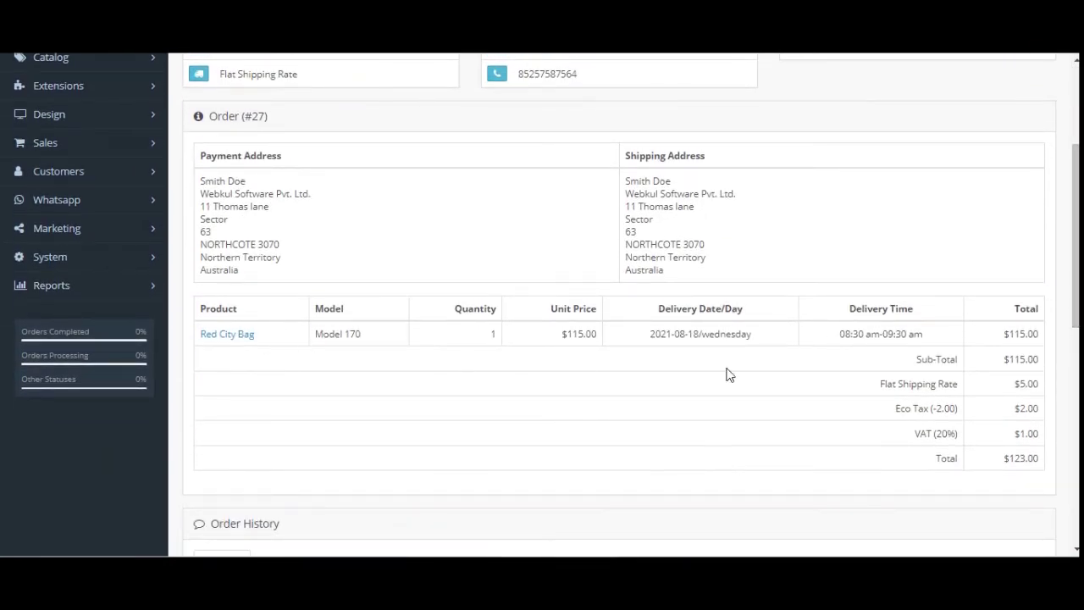
pyautogui.moveTo(647, 340); pyautogui.dragTo(767, 343)
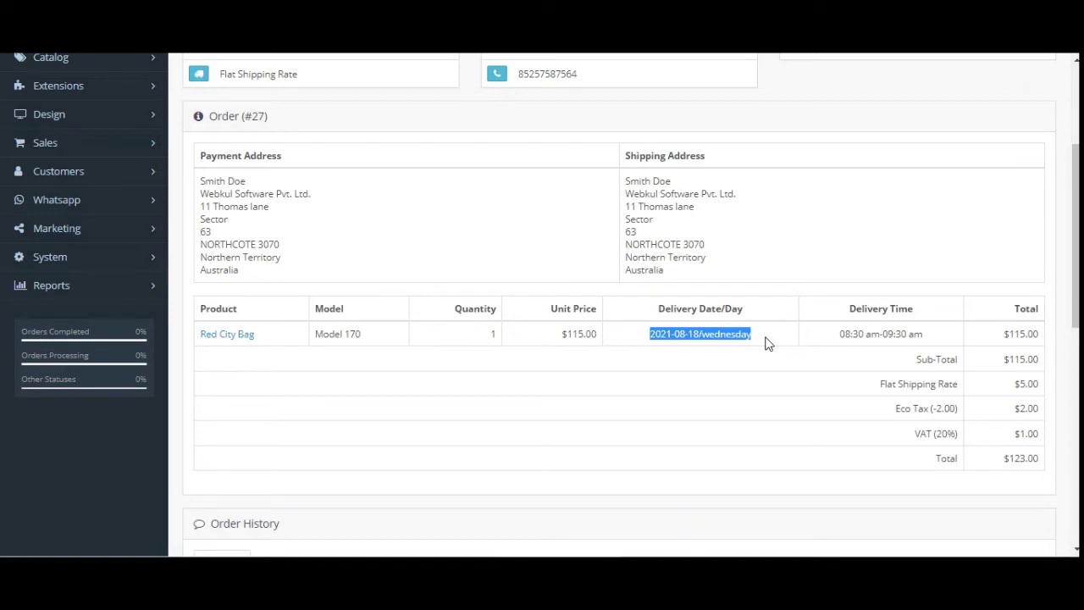
pyautogui.moveTo(839, 335); pyautogui.dragTo(931, 342)
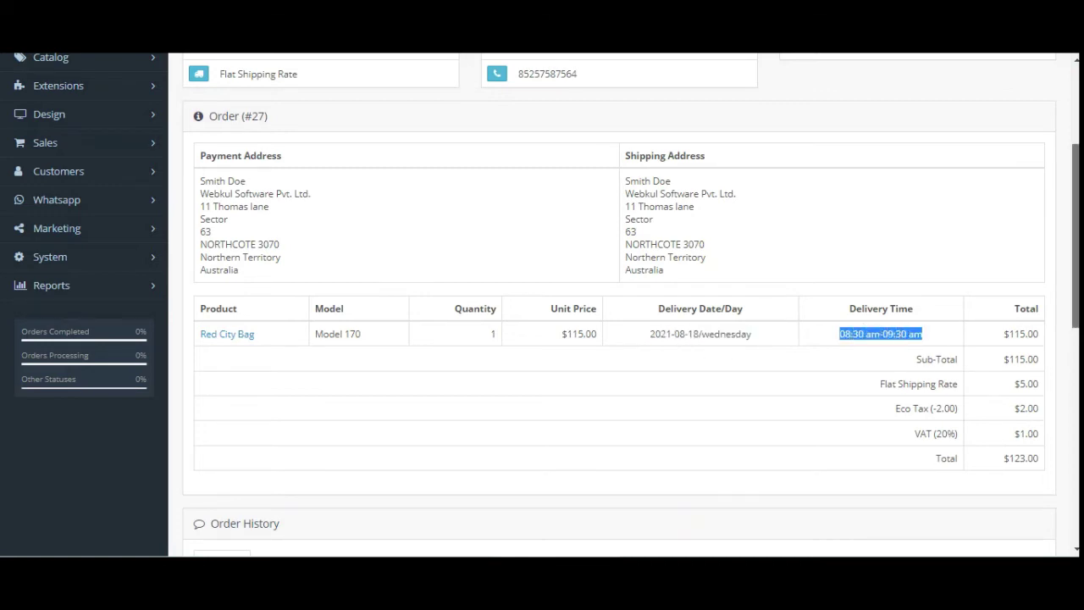
pyautogui.scroll(3, 179, 358)
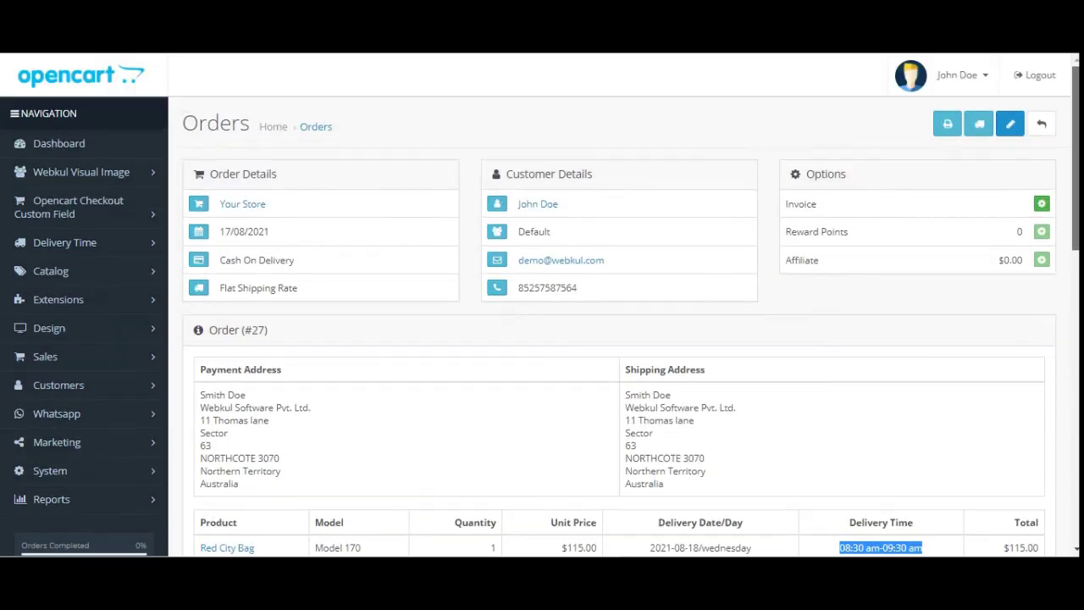
pyautogui.click(101, 244)
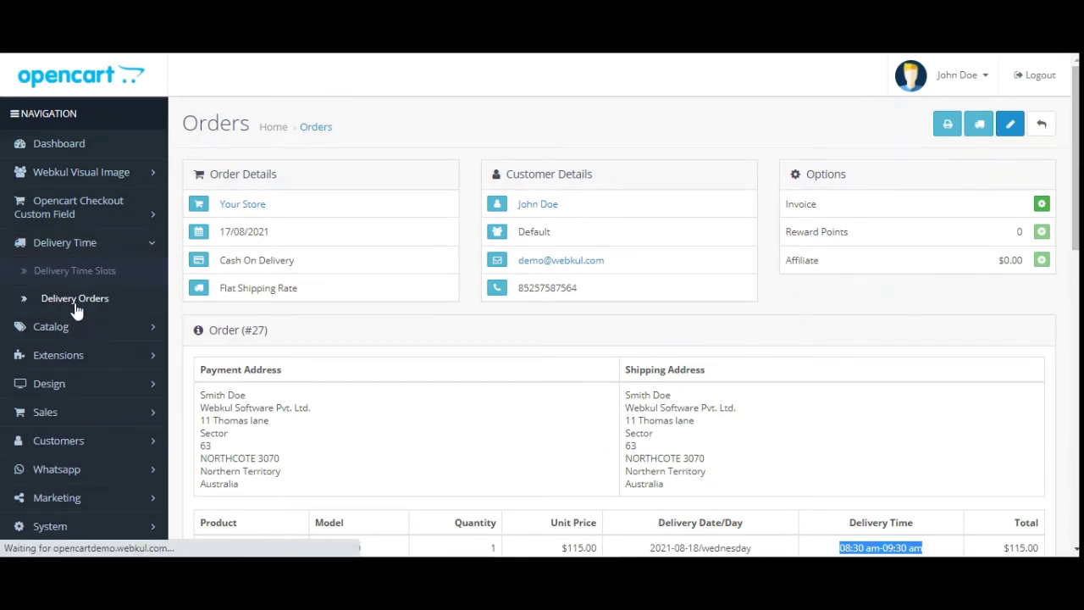
# Open the Delivery Orders list and tick every order row
pyautogui.click(96, 305)
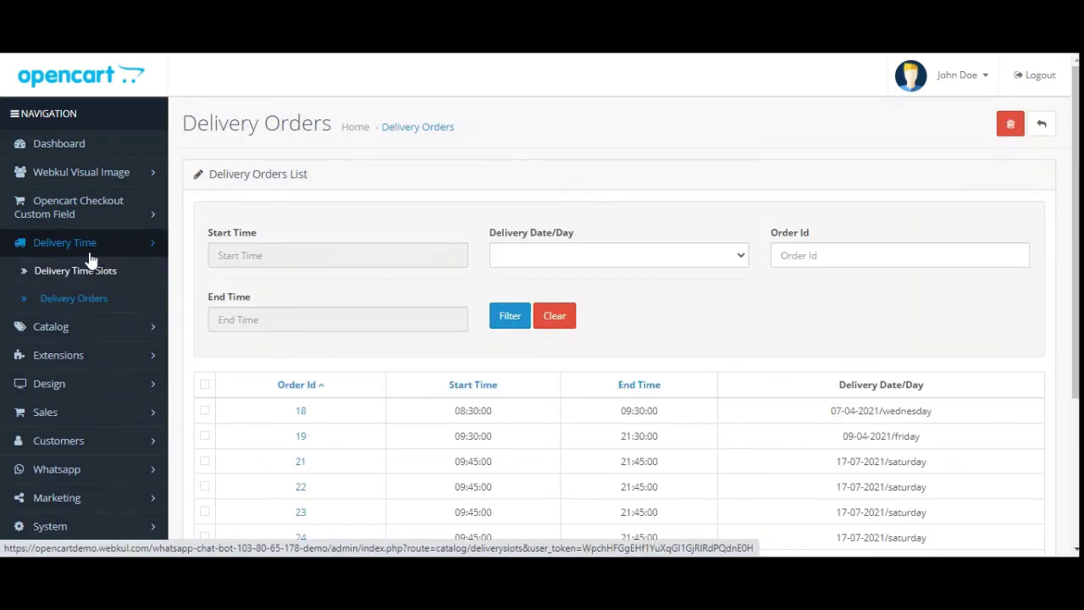
pyautogui.click(207, 383)
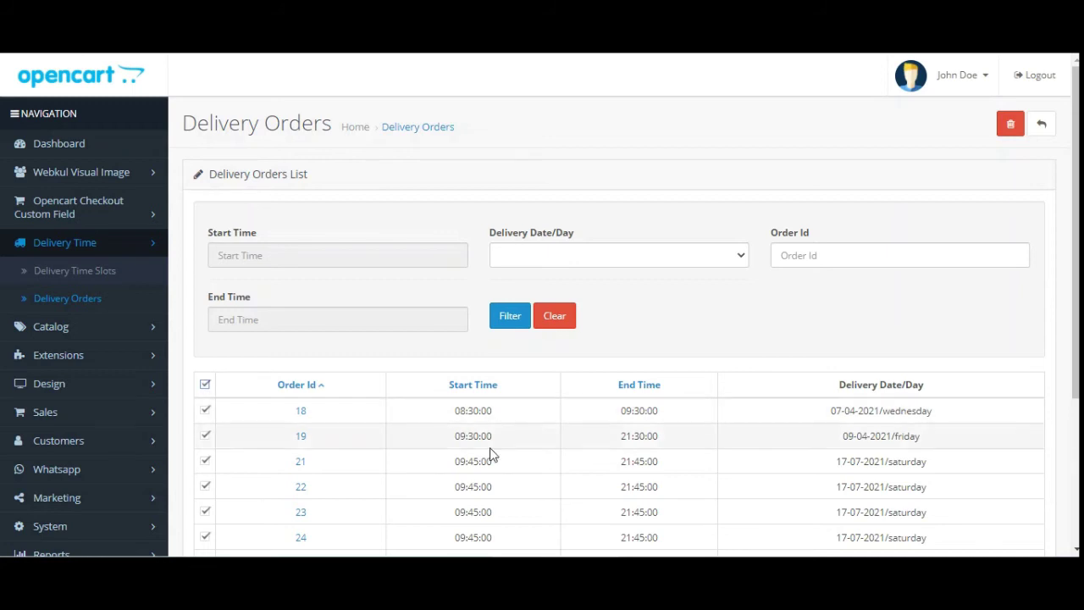
pyautogui.scroll(-2, 489, 451)
pyautogui.scroll(2, 491, 448)
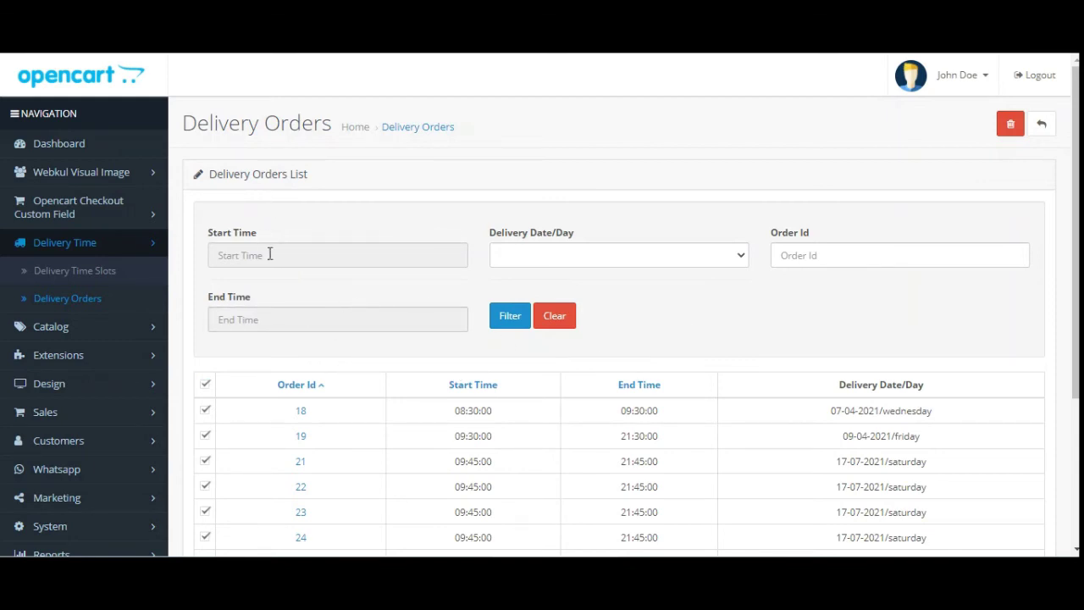
# Set both the Start Time and End Time filters to 12:02, leaving the delivery day unchosen
pyautogui.click(677, 256)
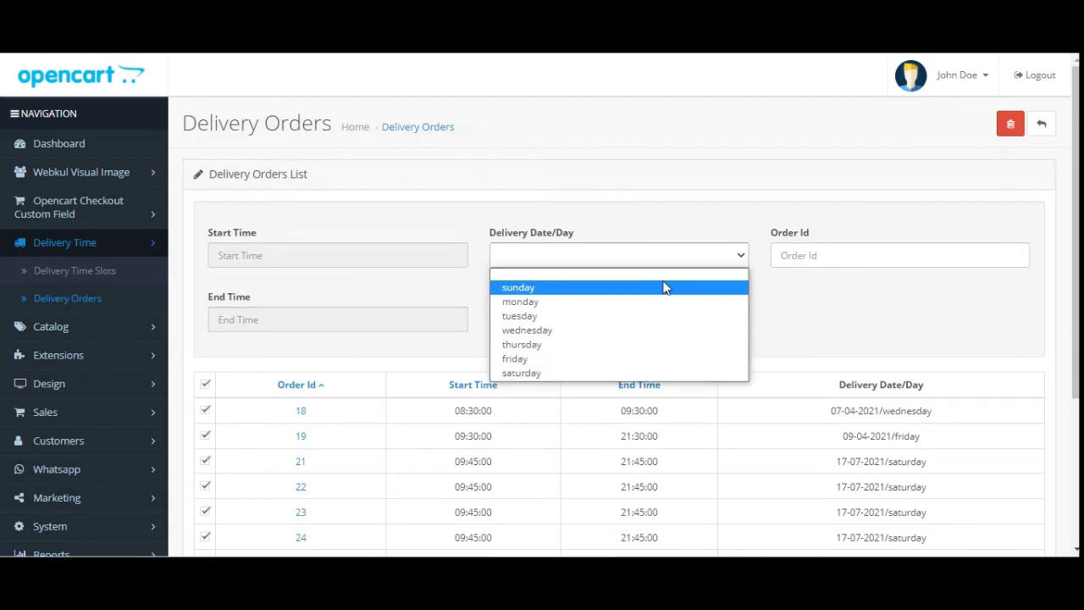
pyautogui.click(811, 307)
pyautogui.click(866, 250)
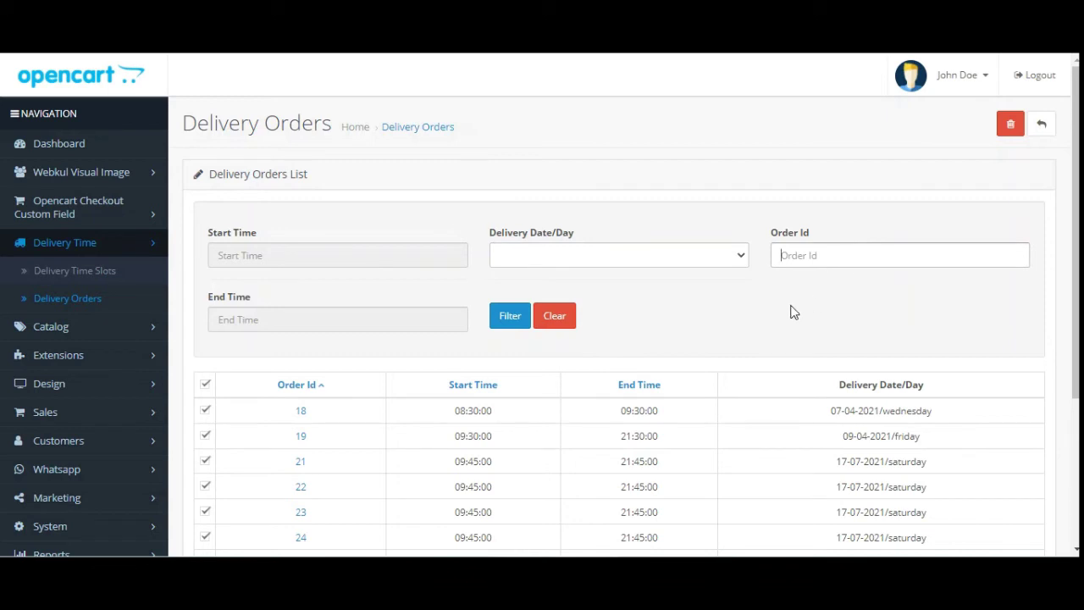
pyautogui.click(353, 319)
pyautogui.click(364, 255)
pyautogui.click(641, 336)
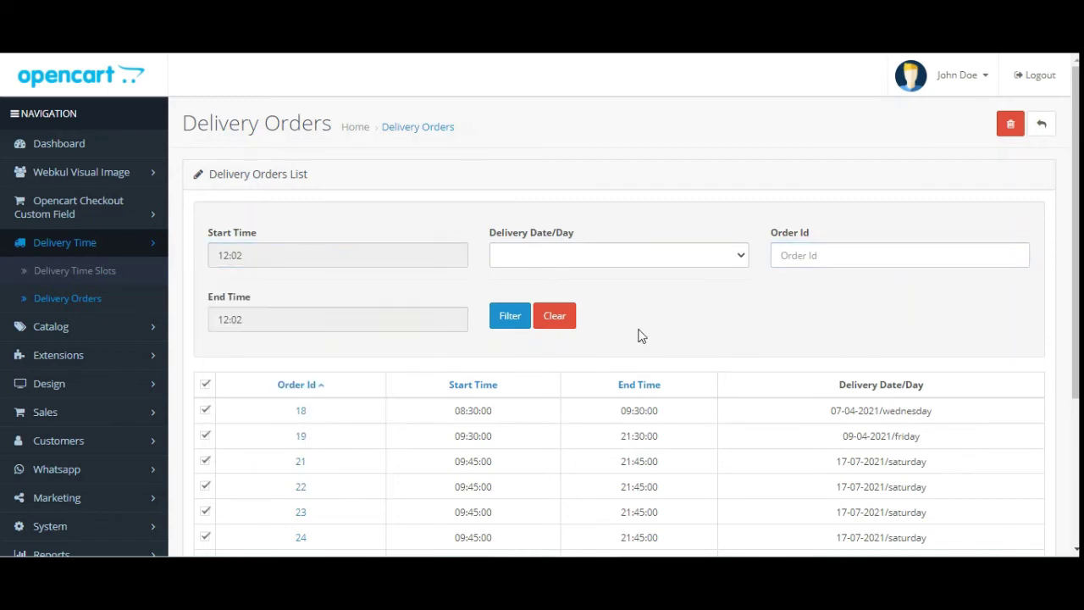
pyautogui.click(97, 278)
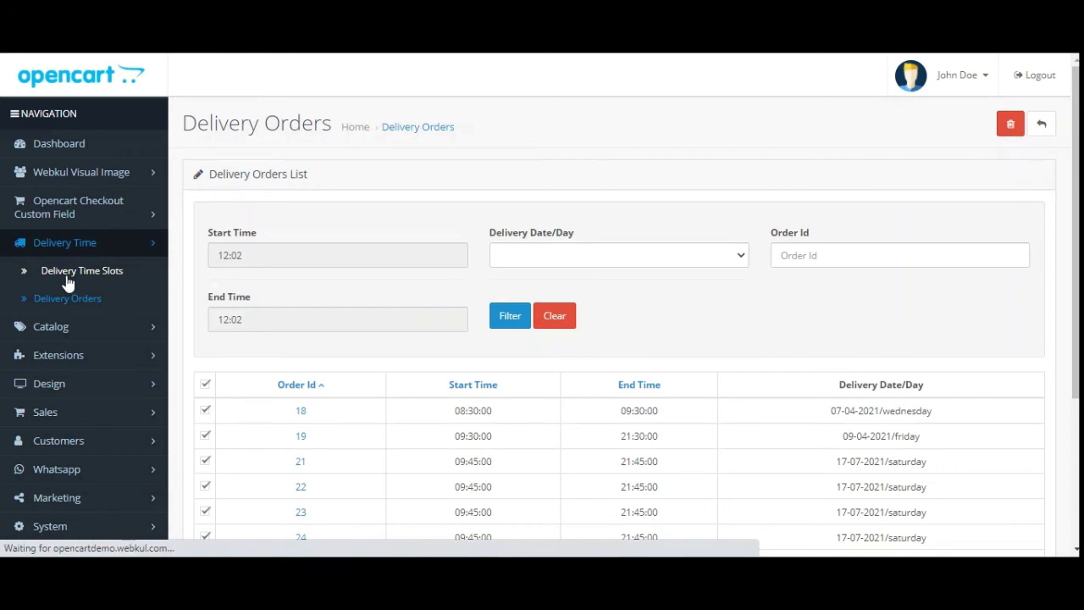
# Tick all seven delivery slot rows and edit the monday 09:30–21:00 slot
pyautogui.scroll(-1, 435, 380)
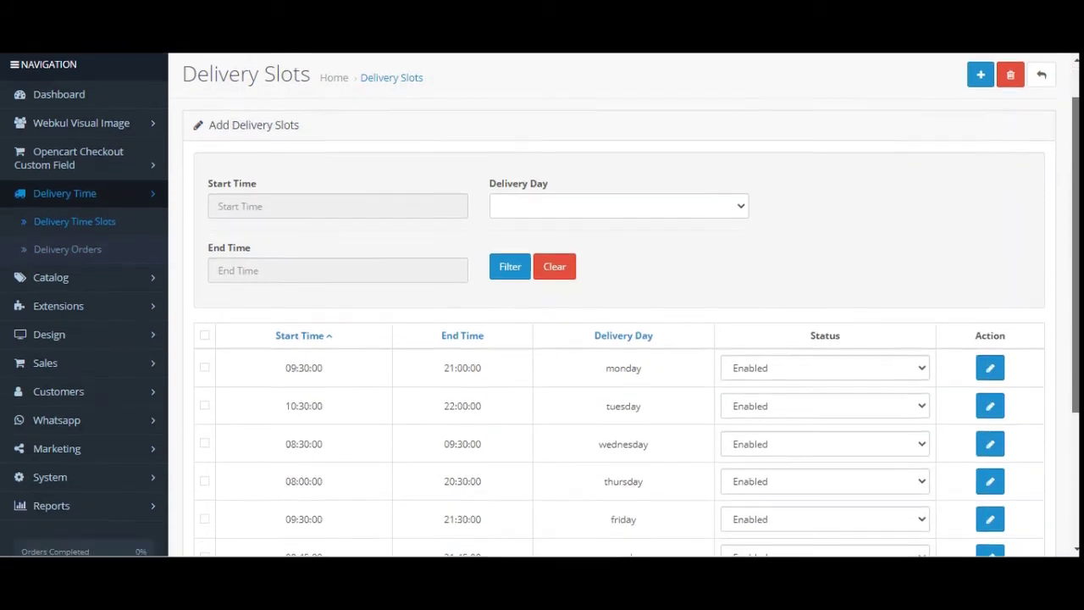
pyautogui.scroll(-3, 542, 339)
pyautogui.scroll(4, 542, 339)
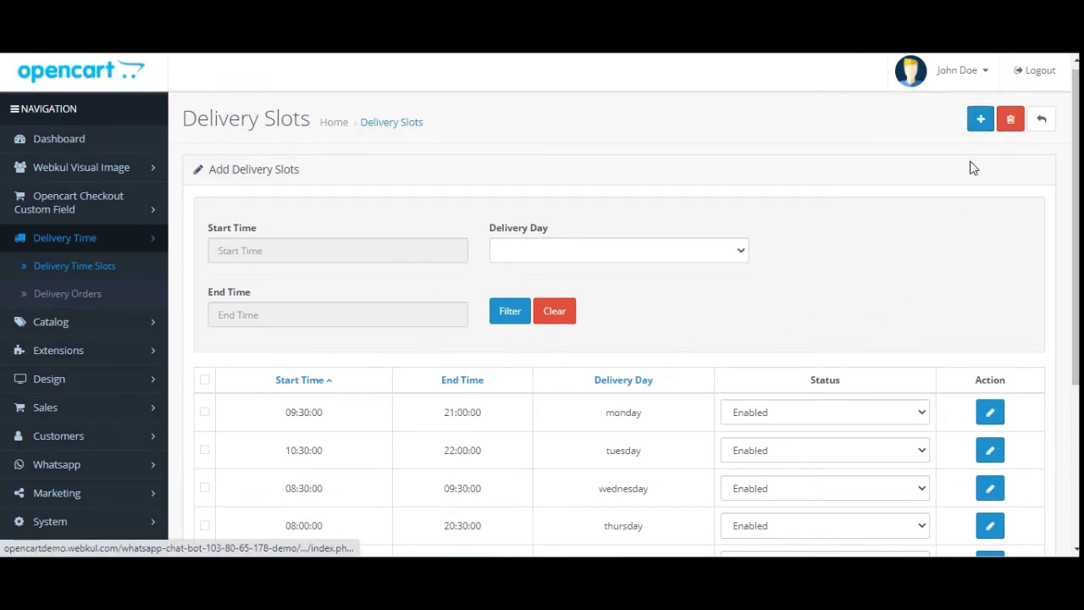
pyautogui.scroll(-3, 983, 129)
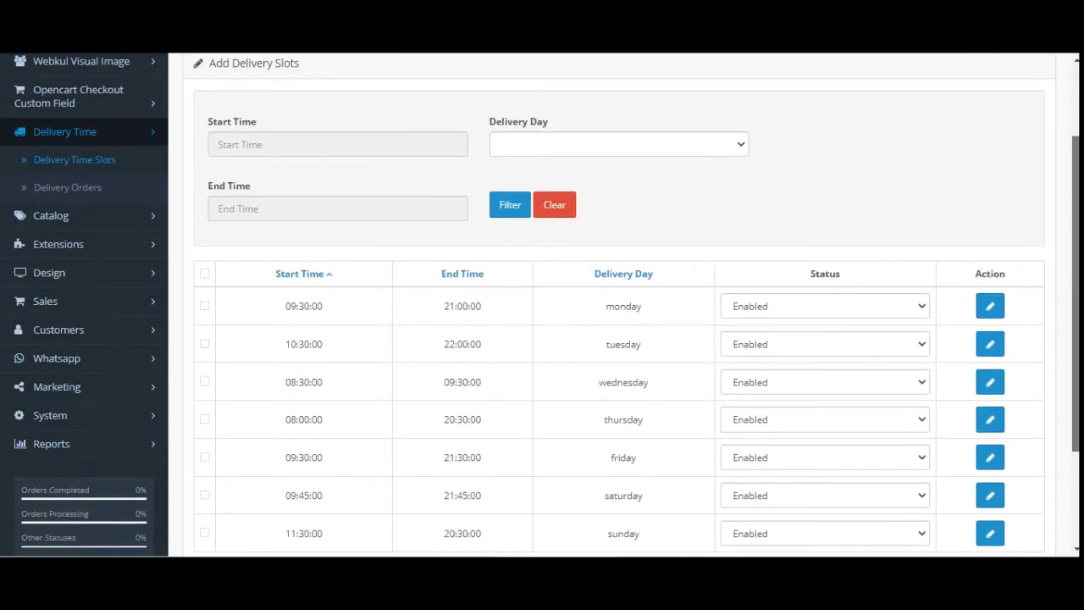
pyautogui.scroll(3, 1062, 146)
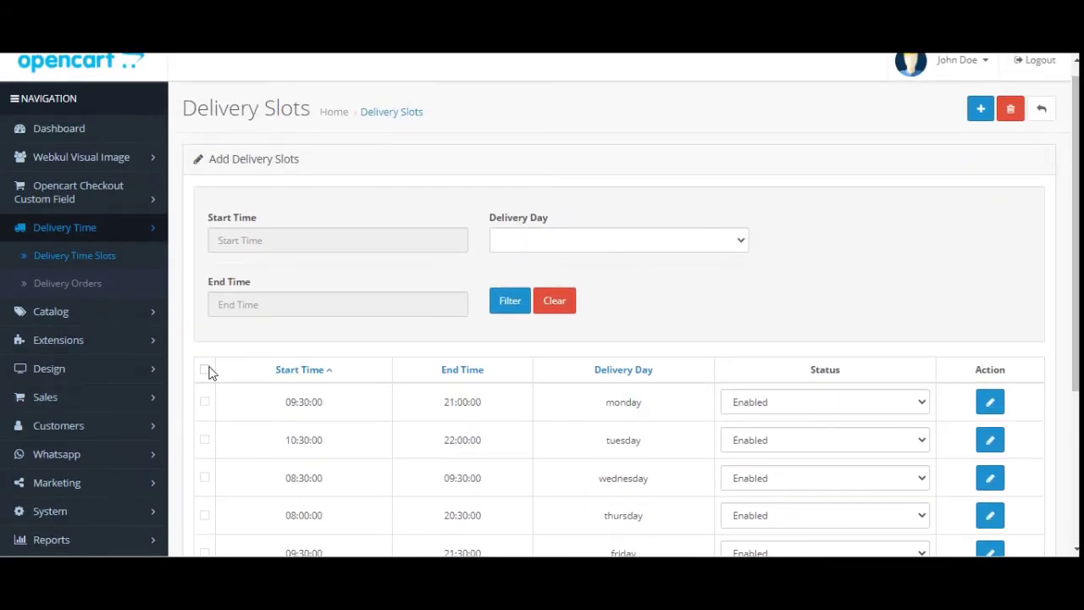
pyautogui.click(204, 370)
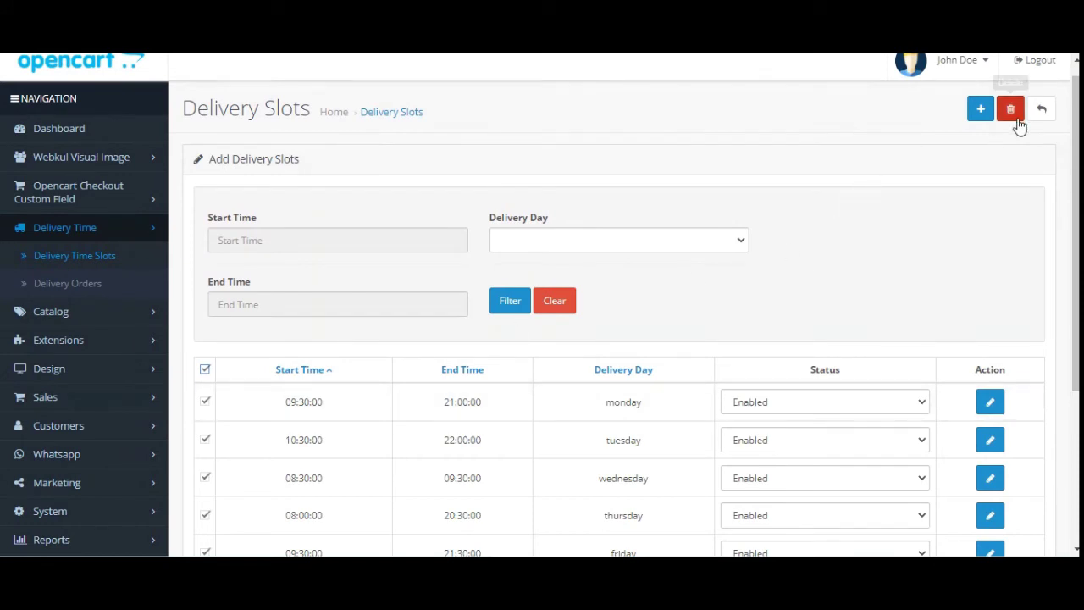
pyautogui.scroll(-2, 367, 386)
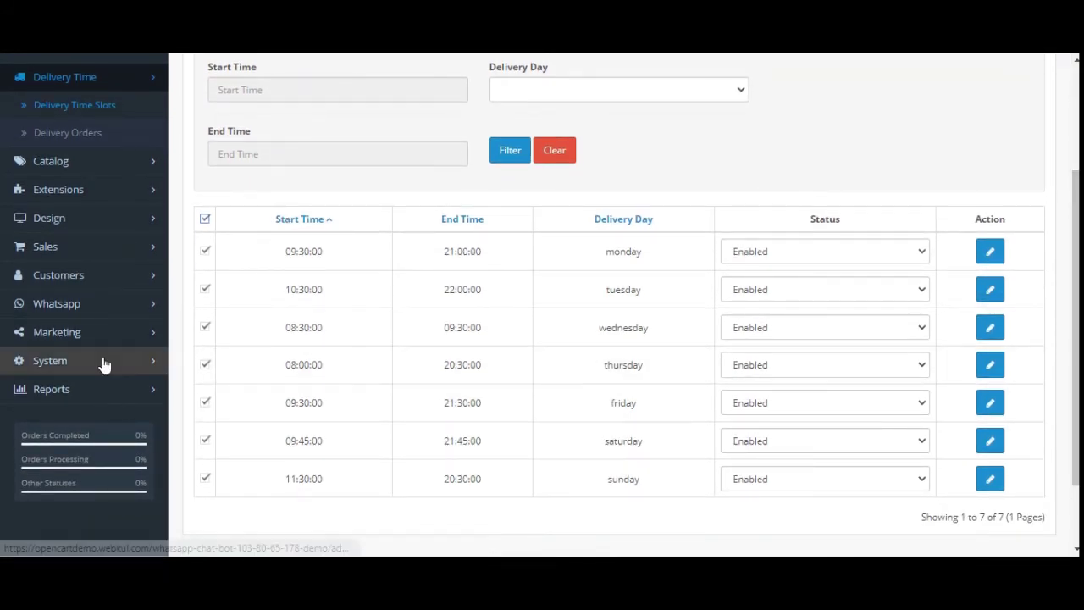
pyautogui.click(989, 252)
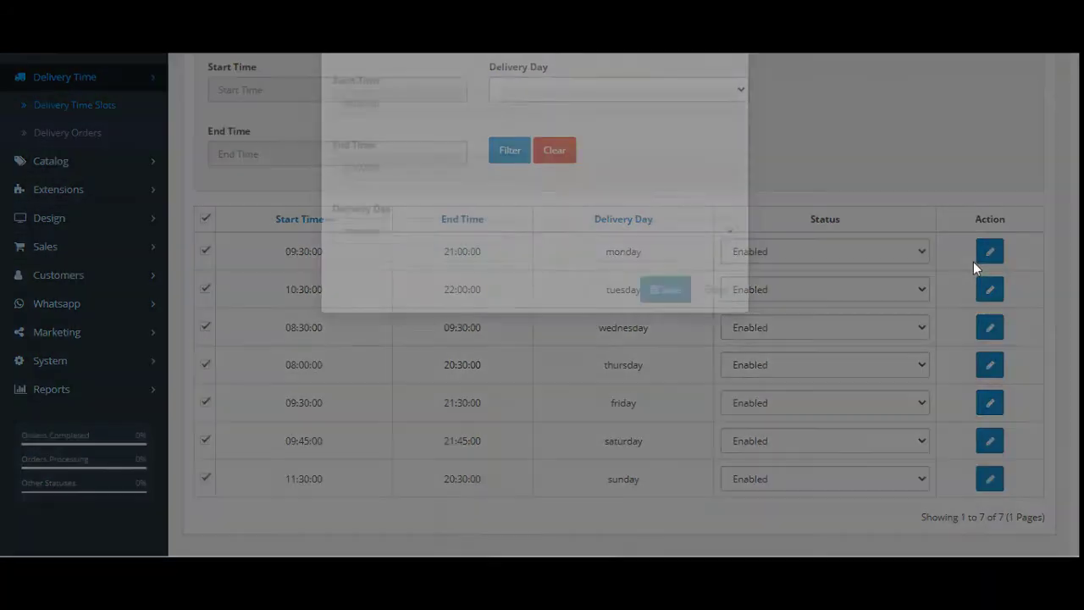
# Inspect the monday slot's 09:30 start, 21:00 end and delivery day, close it unchanged, and untick all rows
pyautogui.click(381, 166)
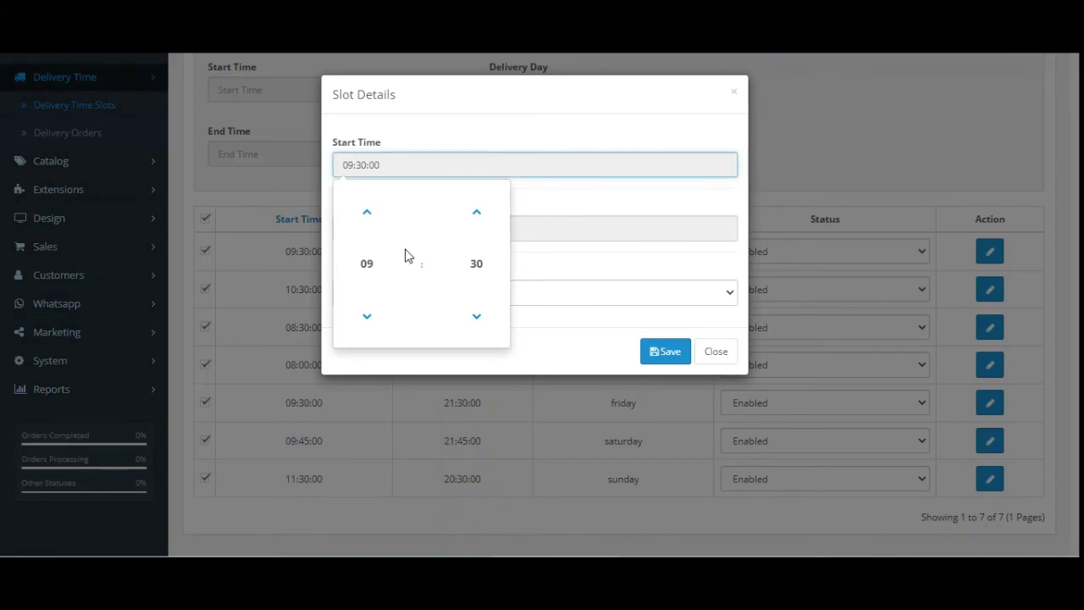
pyautogui.click(660, 228)
pyautogui.click(646, 269)
pyautogui.click(531, 290)
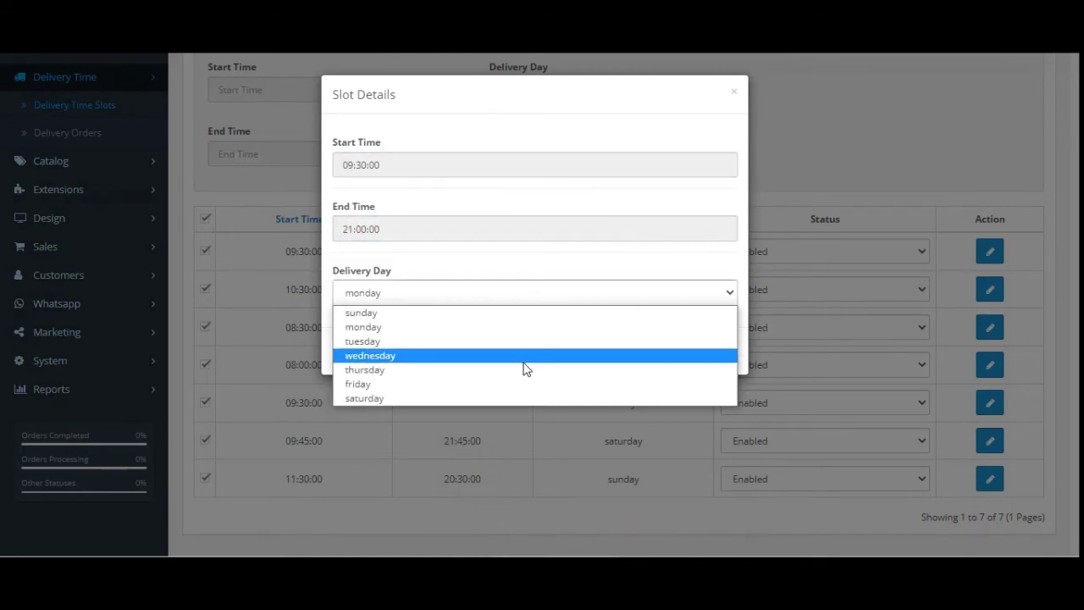
pyautogui.click(845, 117)
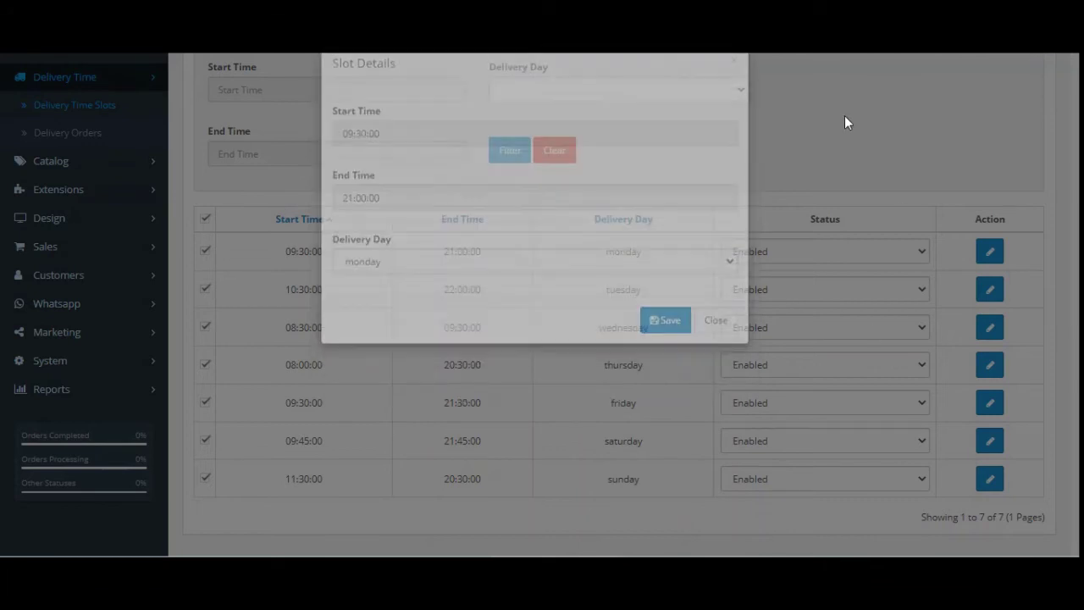
pyautogui.click(205, 219)
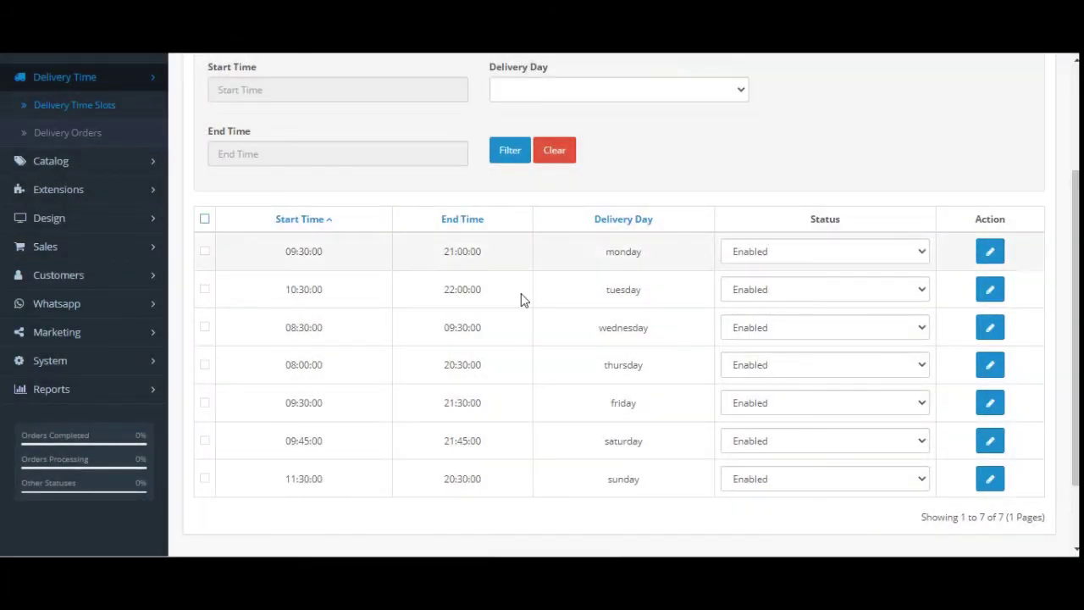
# Open the Add Delivery Slots form and highlight its Start Time, End Time, Delivery Day and Action columns
pyautogui.scroll(2, 520, 300)
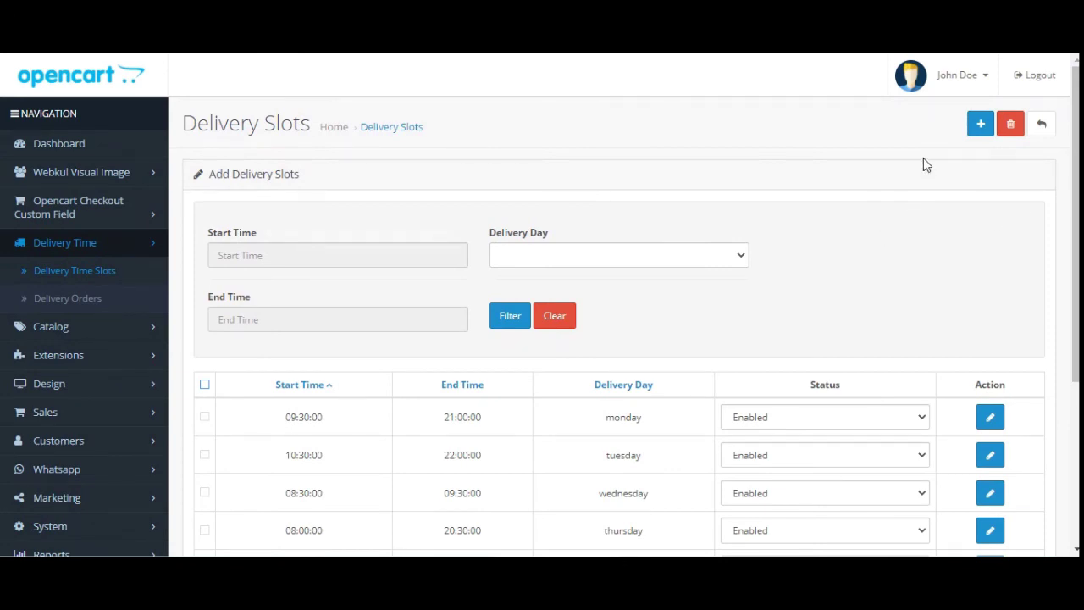
pyautogui.click(980, 132)
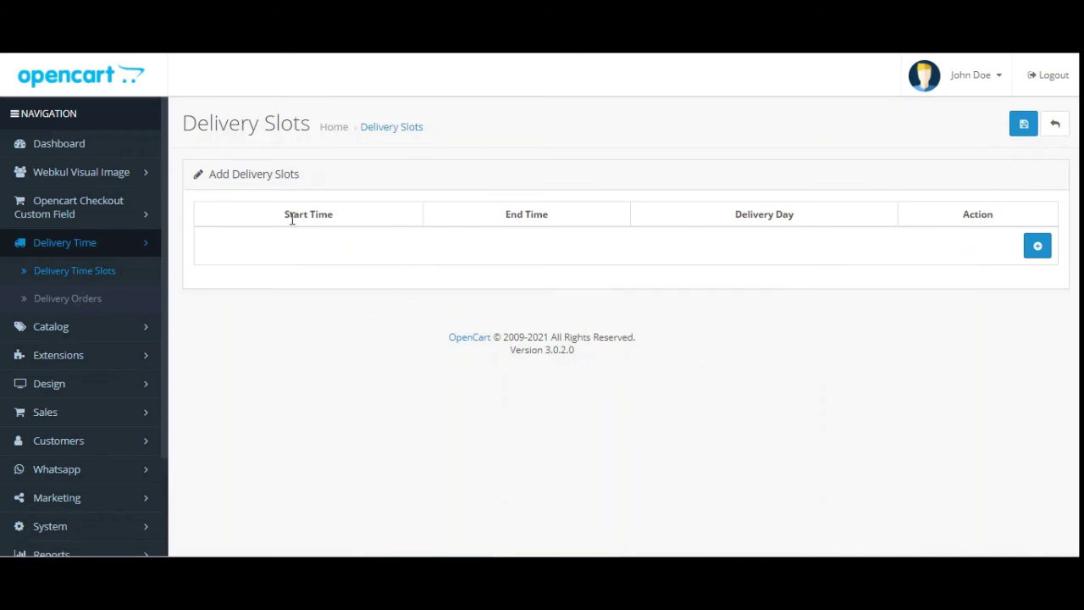
pyautogui.moveTo(289, 215); pyautogui.dragTo(551, 216)
pyautogui.moveTo(749, 215); pyautogui.dragTo(803, 220)
pyautogui.moveTo(962, 228); pyautogui.dragTo(1024, 225)
# Add a saturday delivery slot running from 12:03 to 18:03
pyautogui.click(1038, 248)
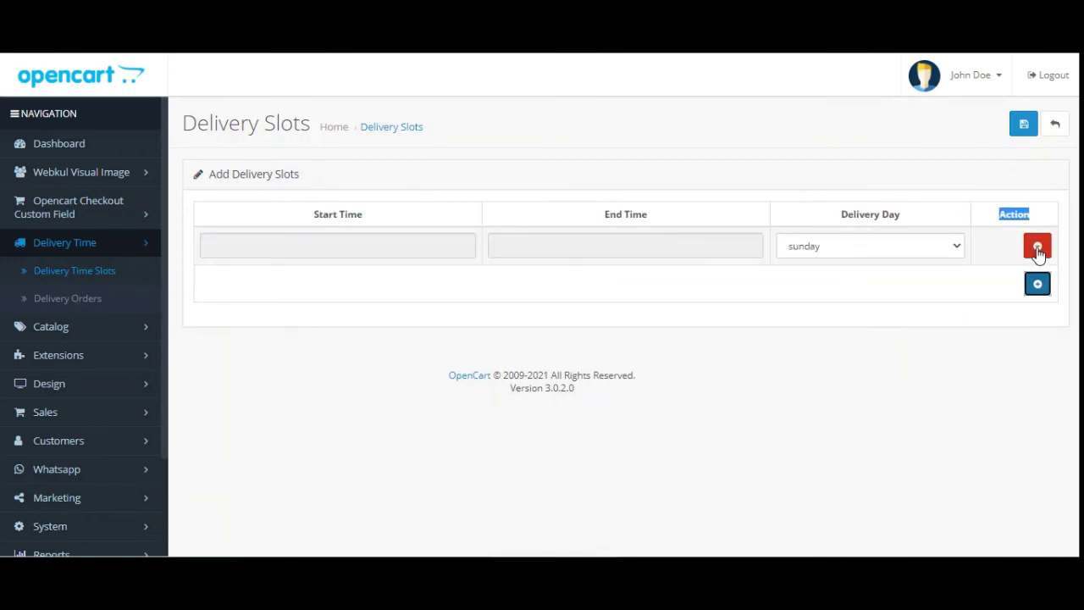
pyautogui.click(382, 254)
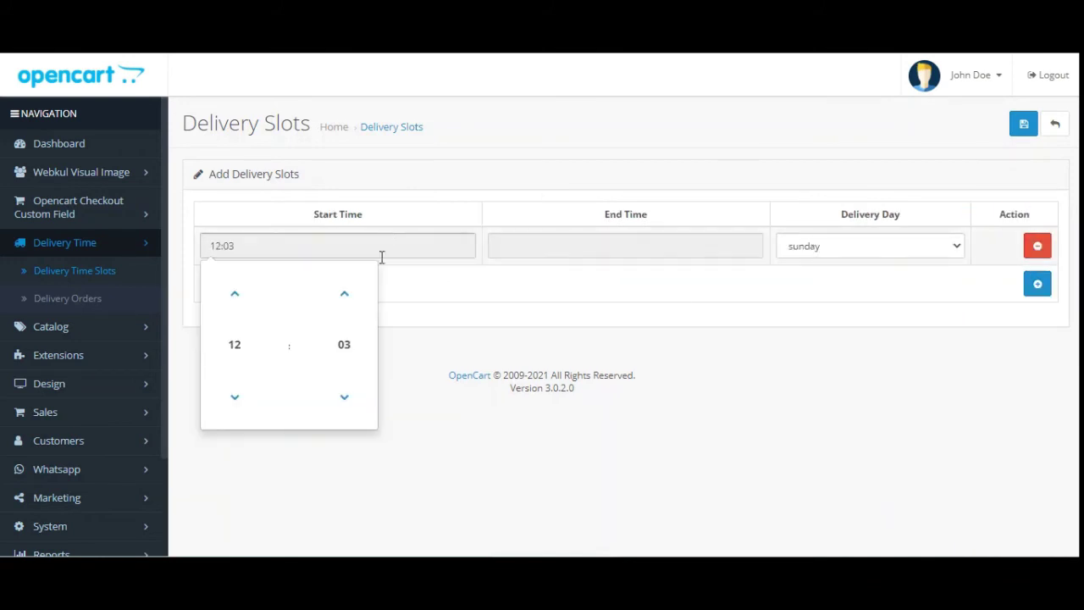
pyautogui.click(235, 344)
pyautogui.click(610, 245)
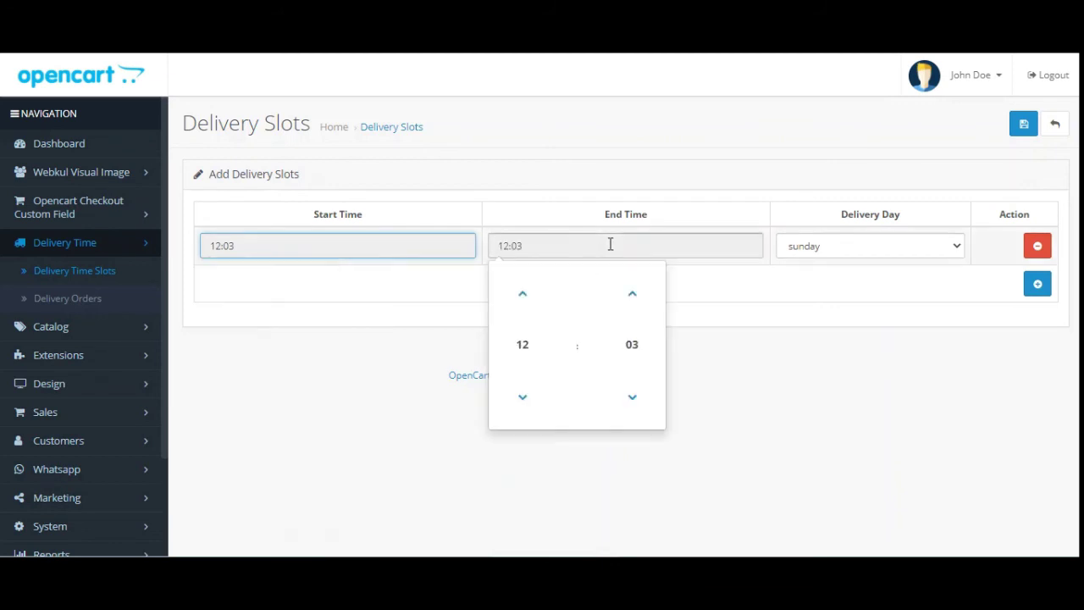
pyautogui.click(518, 294)
pyautogui.click(518, 294)
pyautogui.click(518, 295)
pyautogui.click(519, 294)
pyautogui.click(519, 294)
pyautogui.click(519, 294)
pyautogui.click(787, 325)
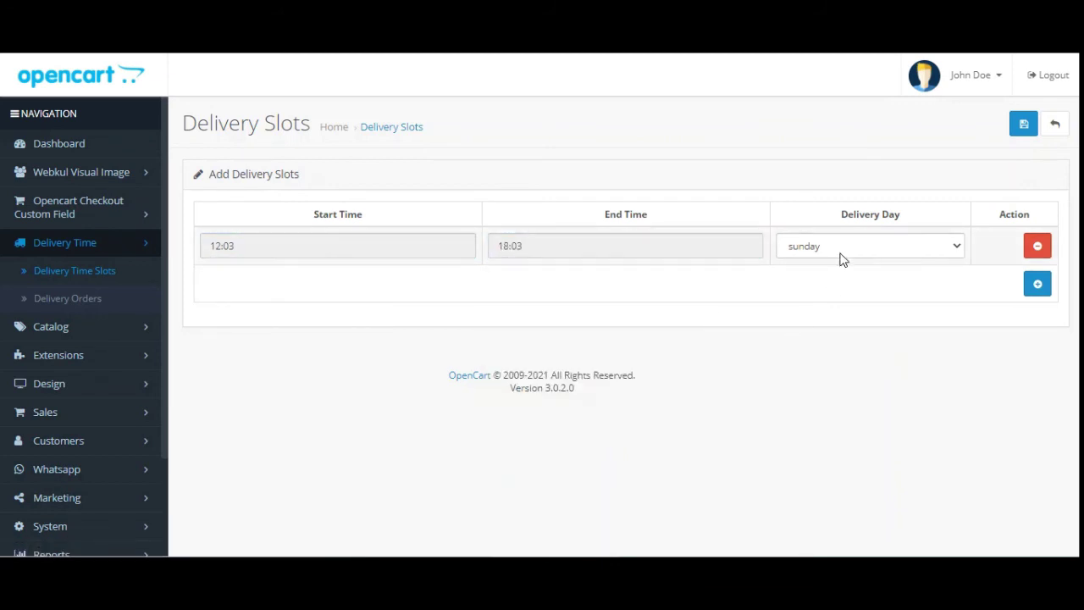
pyautogui.click(839, 252)
pyautogui.click(837, 354)
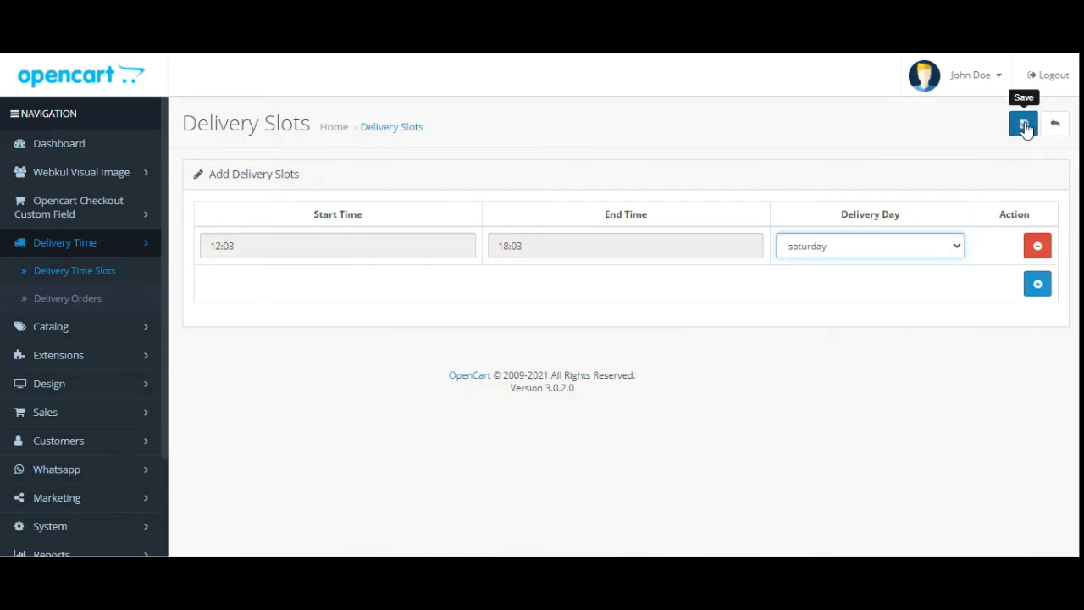
# Return to the Delivery Slots list showing seven slots, monday to sunday
pyautogui.click(1055, 132)
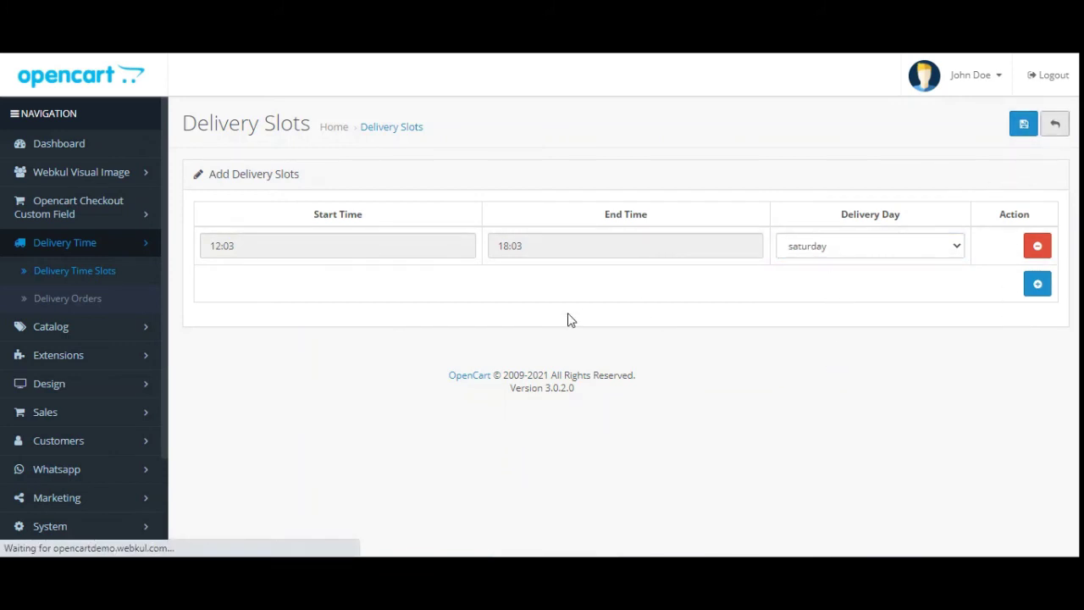
pyautogui.scroll(-1, 373, 366)
pyautogui.scroll(-3, 376, 366)
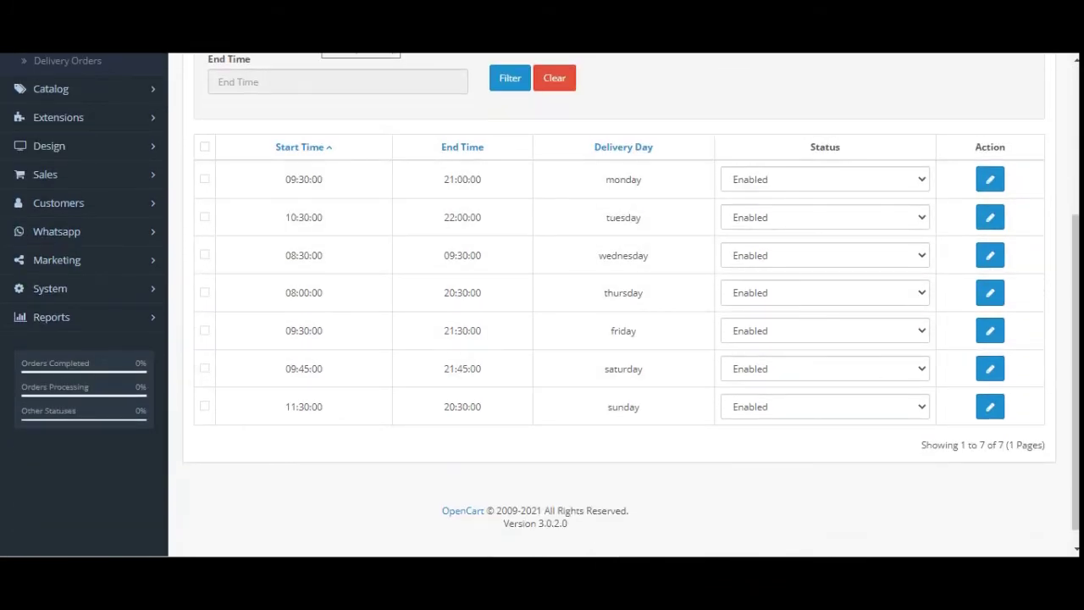
# Filter the delivery slots by tuesday with Start Time and End Time both 12:04
pyautogui.scroll(3, 376, 366)
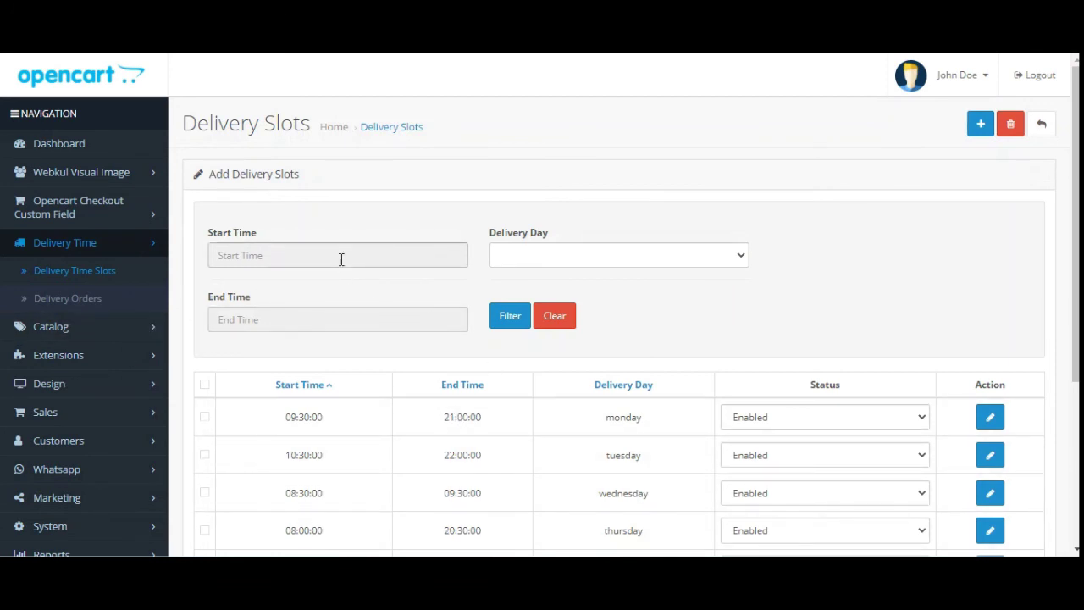
pyautogui.click(579, 254)
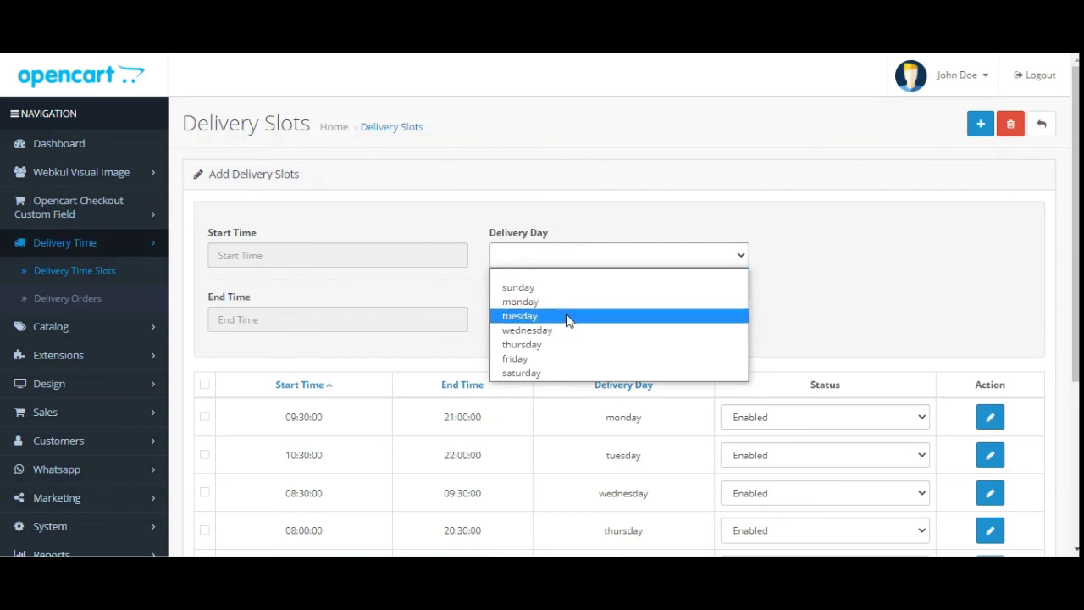
pyautogui.click(568, 317)
pyautogui.click(612, 320)
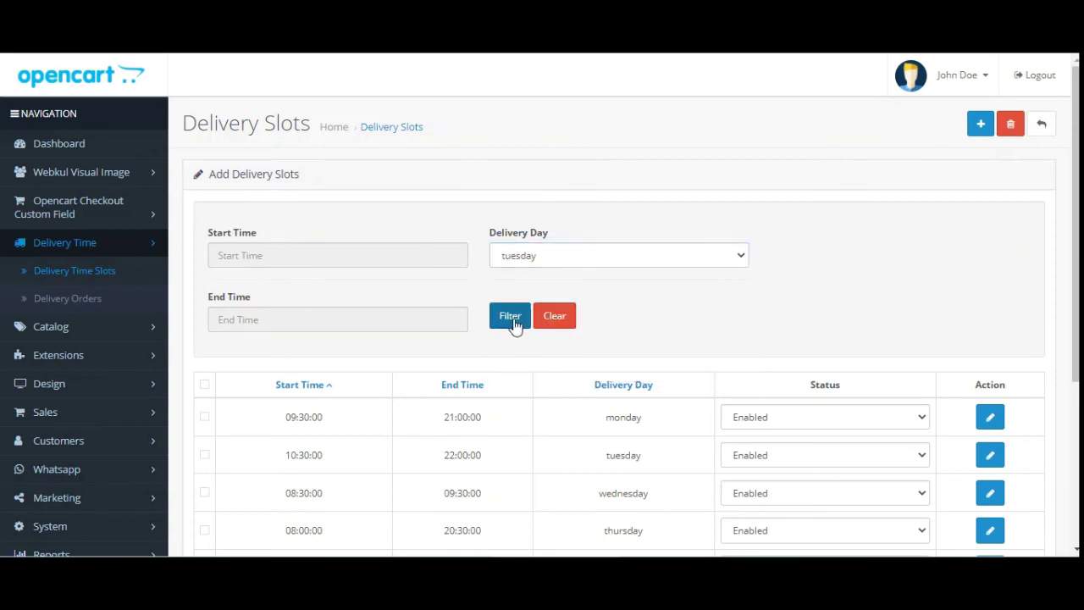
pyautogui.click(379, 260)
pyautogui.click(745, 341)
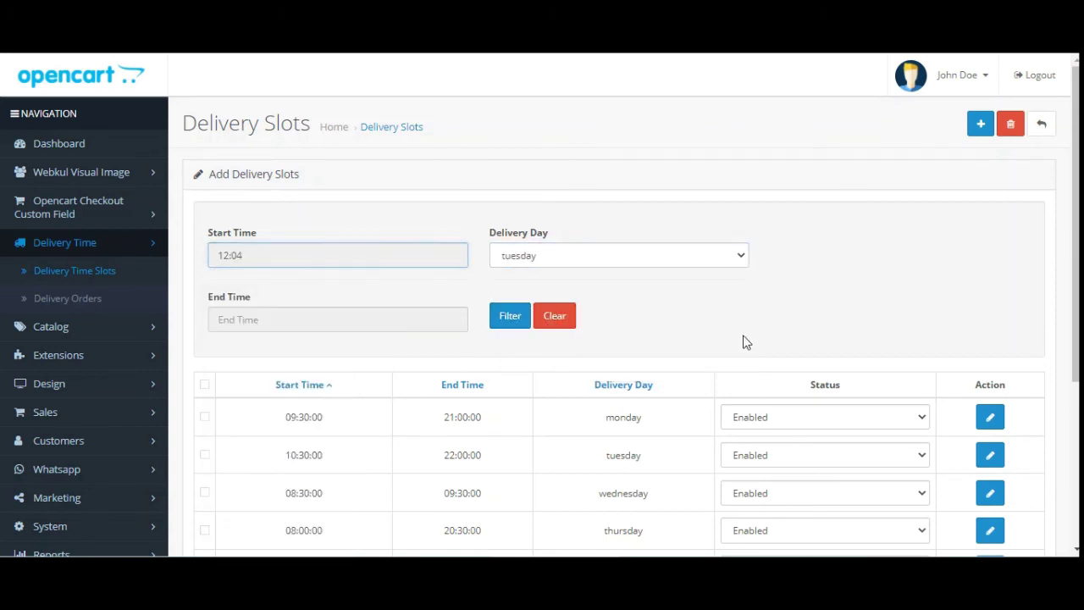
pyautogui.click(276, 331)
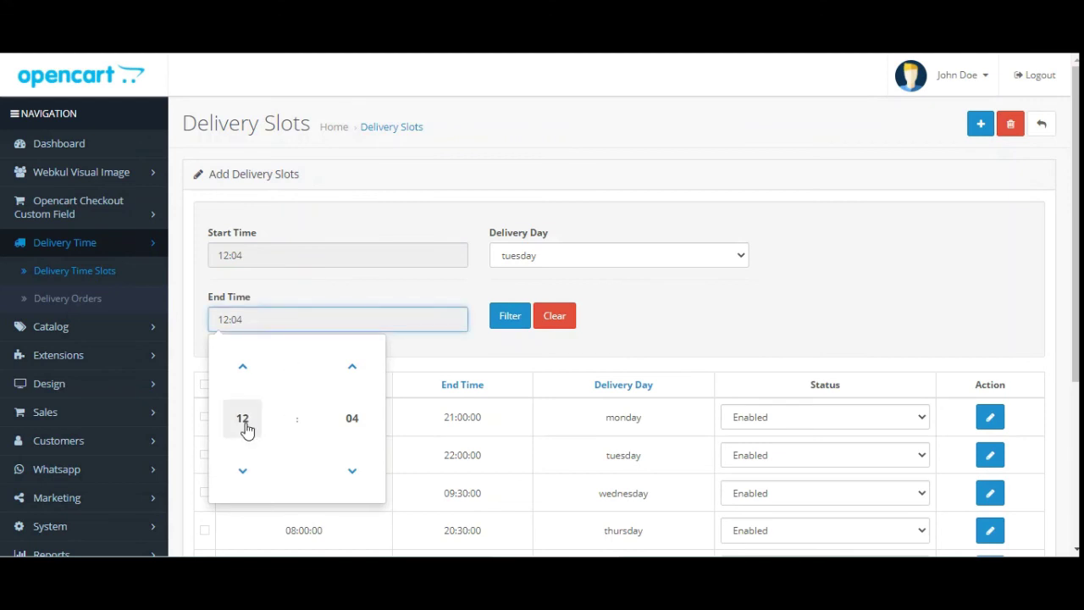
pyautogui.click(702, 341)
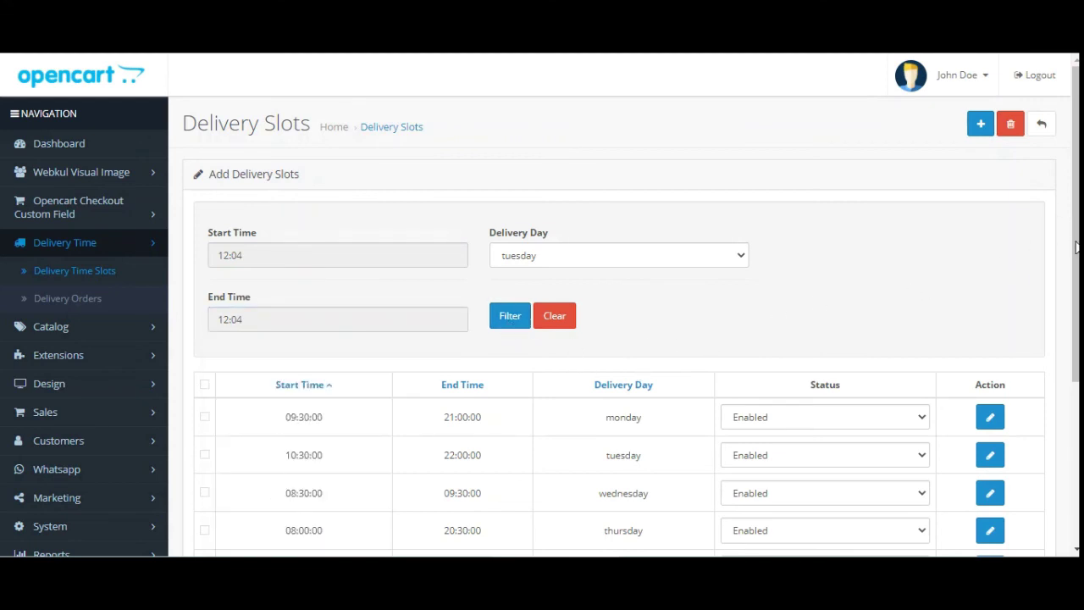
pyautogui.moveTo(1078, 246)
pyautogui.mouseDown()
pyautogui.moveTo(1077, 412)
pyautogui.moveTo(1077, 246)
pyautogui.mouseUp()
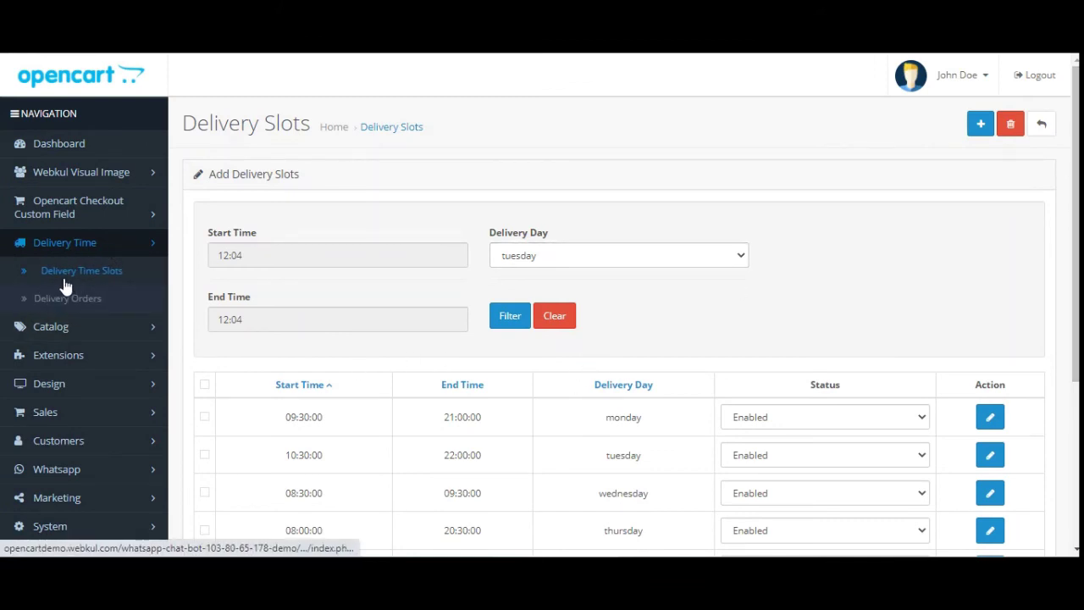
# Under Extensions > Extensions, list Modules and edit the Delivery Time Slot System module
pyautogui.click(116, 364)
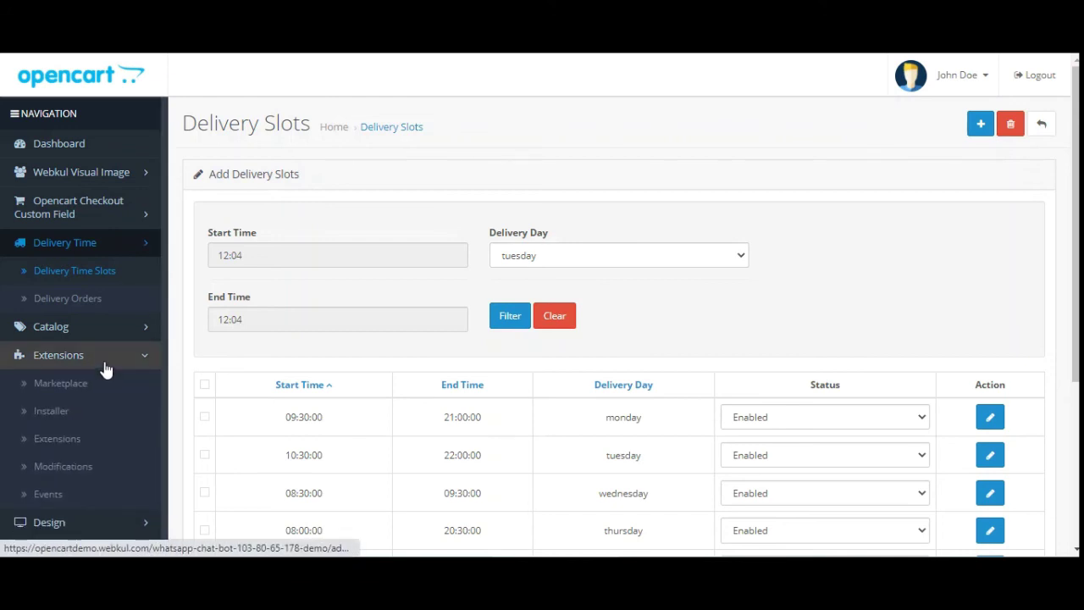
pyautogui.click(93, 449)
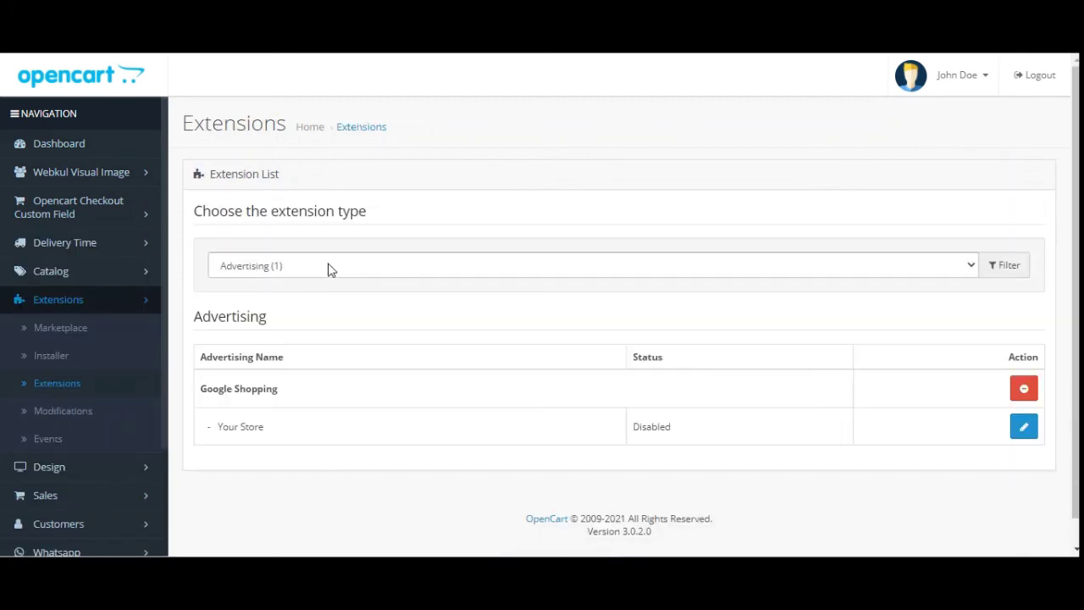
pyautogui.click(330, 269)
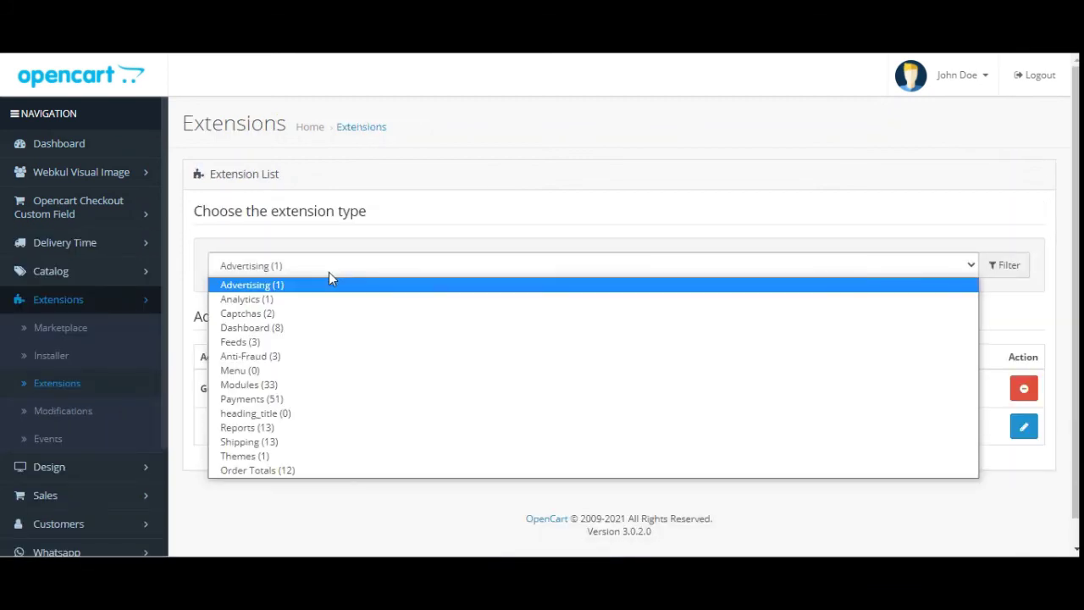
pyautogui.click(323, 388)
pyautogui.scroll(-6, 951, 207)
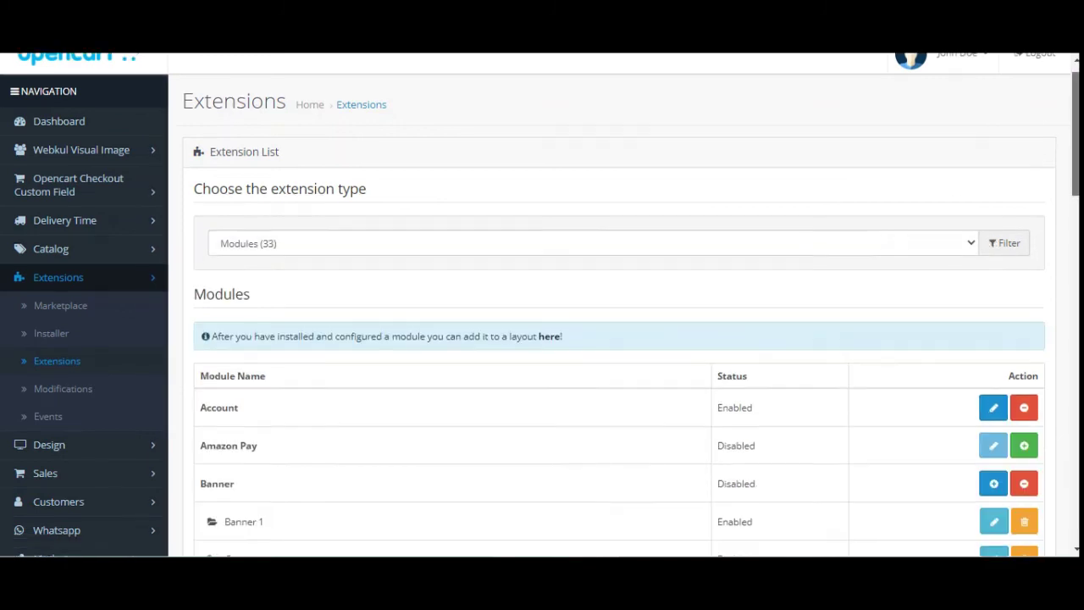
pyautogui.moveTo(211, 266); pyautogui.dragTo(458, 277)
pyautogui.click(994, 267)
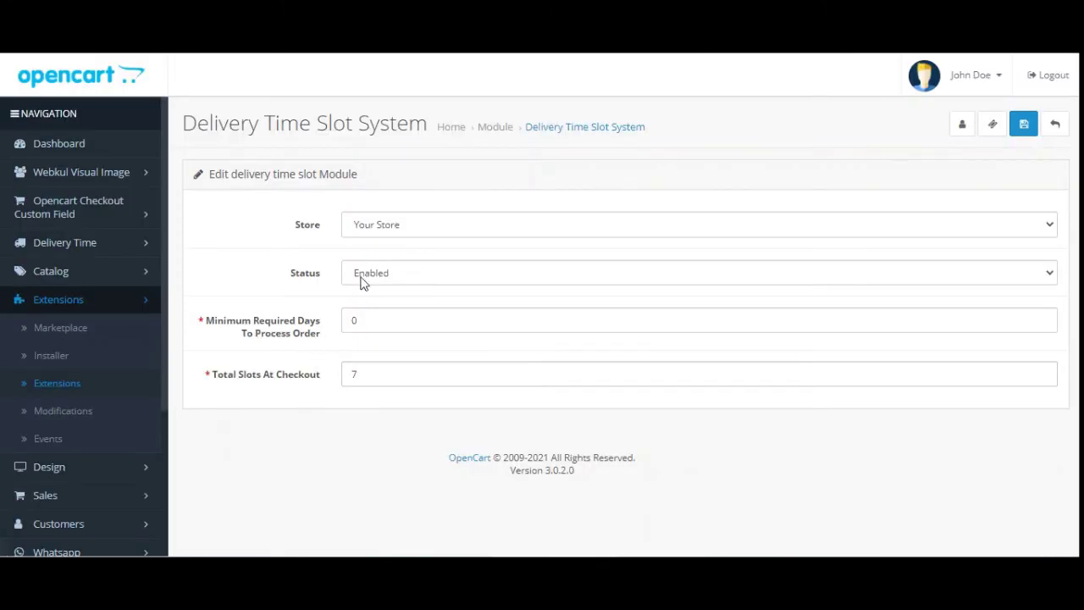
# Review the module's store choice, Status Enabled and Minimum Required Days of 0
pyautogui.click(390, 229)
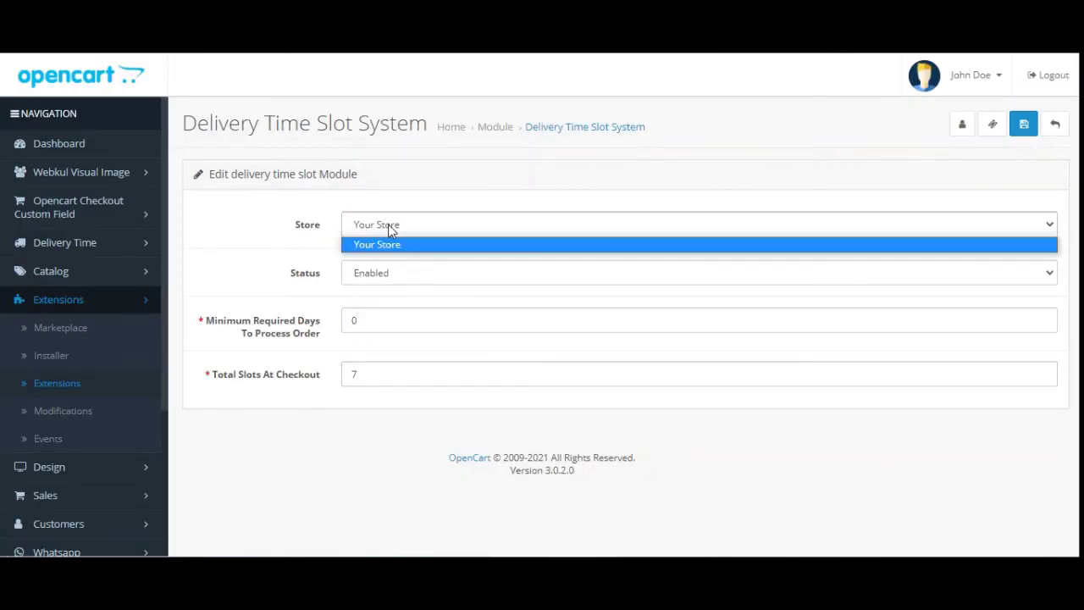
pyautogui.click(263, 233)
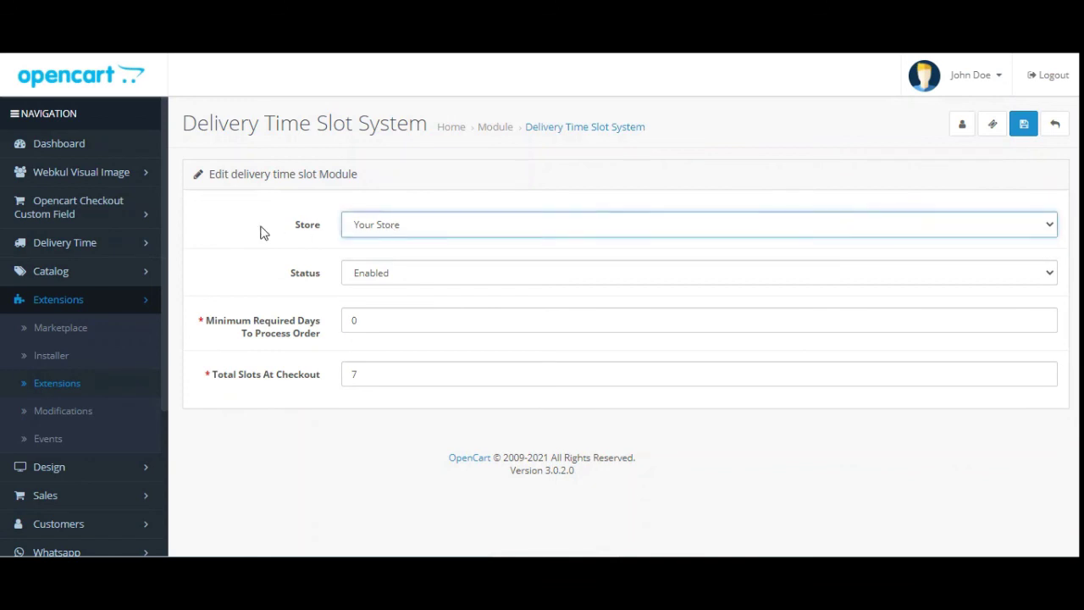
pyautogui.click(392, 273)
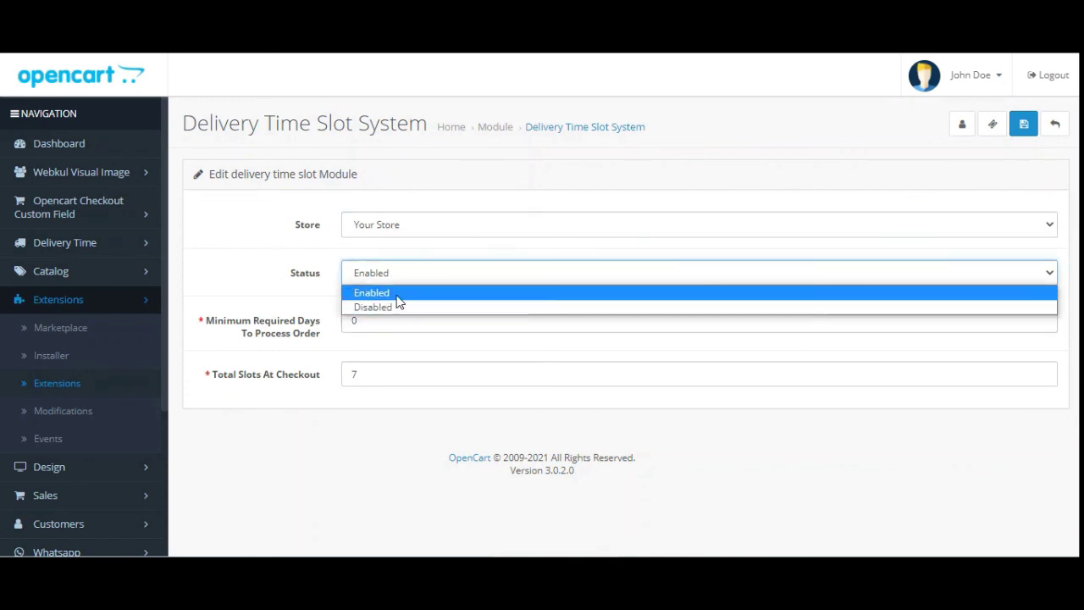
pyautogui.click(253, 244)
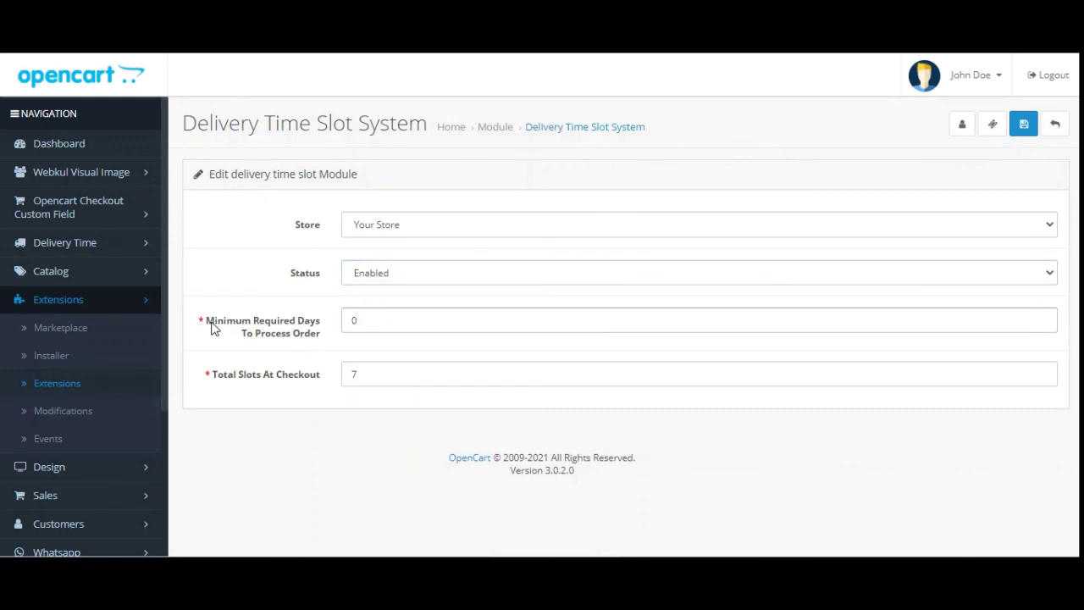
pyautogui.moveTo(212, 322); pyautogui.dragTo(382, 325)
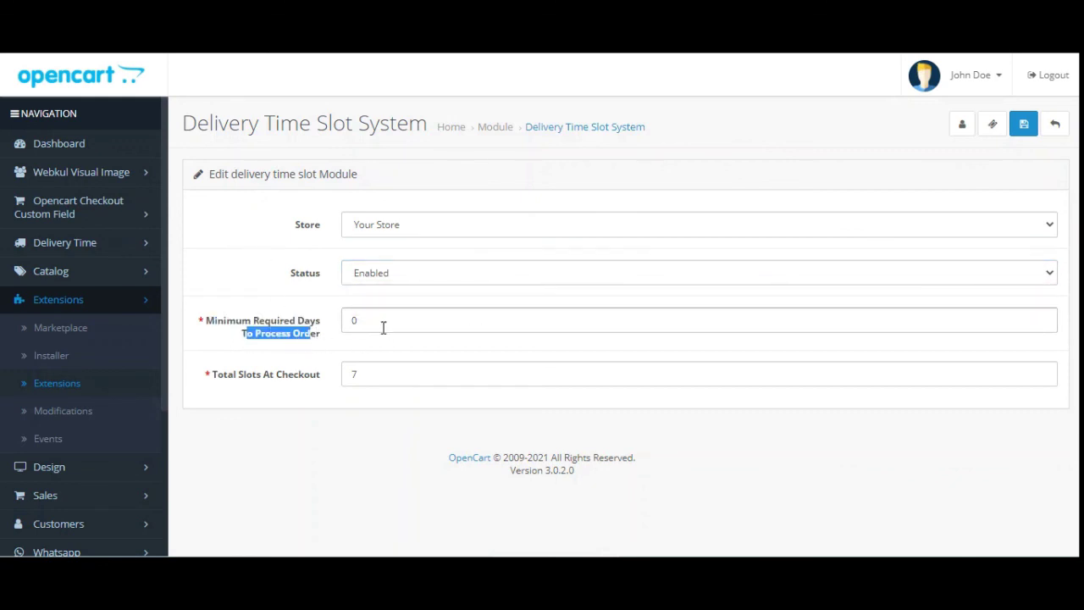
pyautogui.click(291, 332)
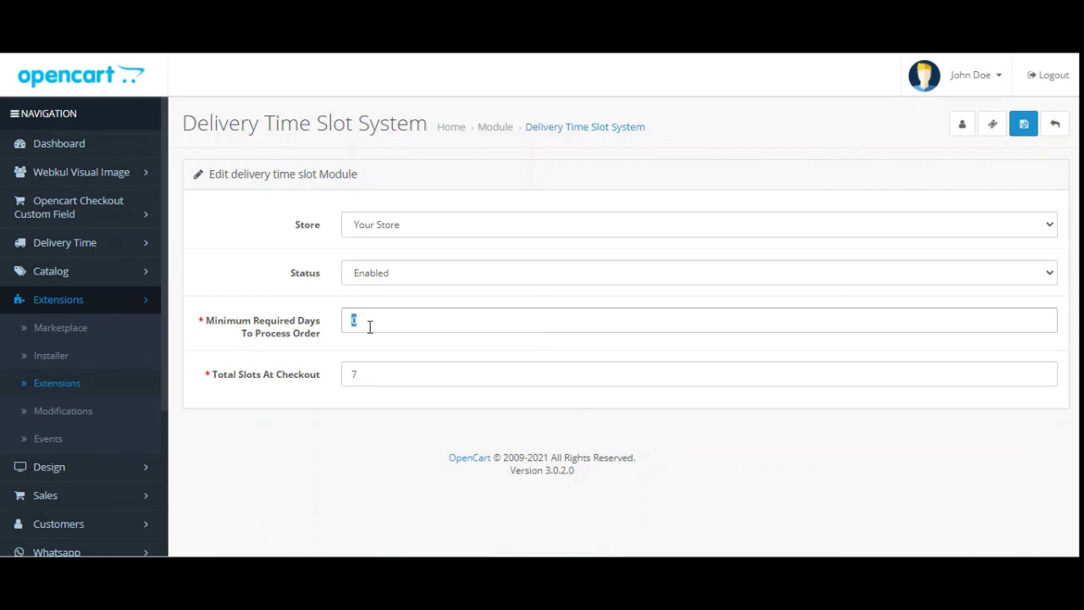
pyautogui.click(277, 303)
# Check that Total Slots At Checkout is set to 7
pyautogui.moveTo(213, 379); pyautogui.dragTo(315, 379)
pyautogui.click(329, 396)
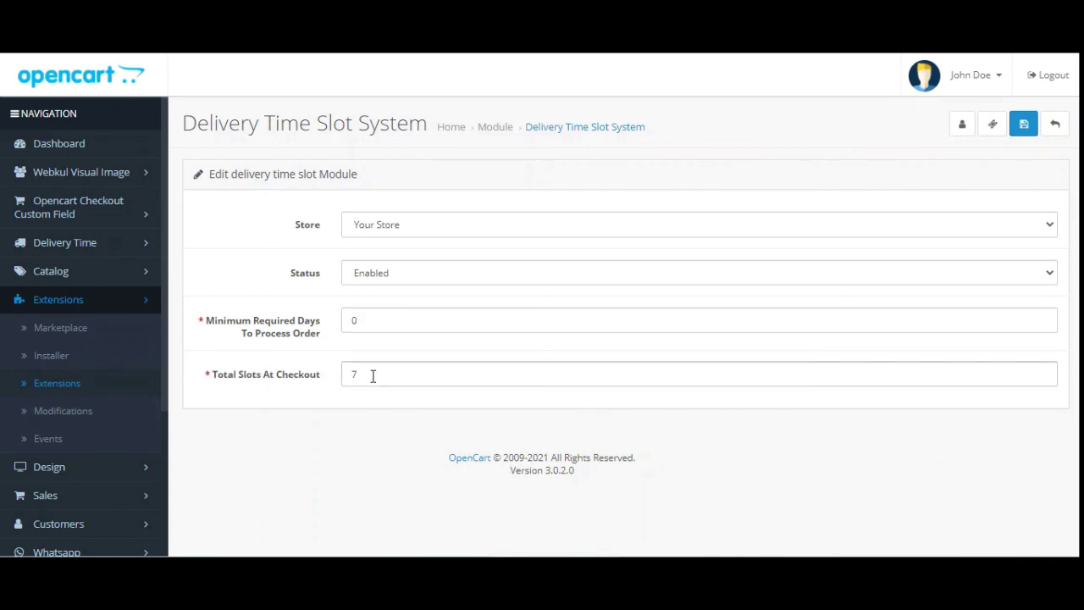
pyautogui.click(315, 380)
pyautogui.moveTo(369, 375); pyautogui.dragTo(334, 380)
pyautogui.moveTo(213, 381); pyautogui.dragTo(322, 381)
pyautogui.click(278, 352)
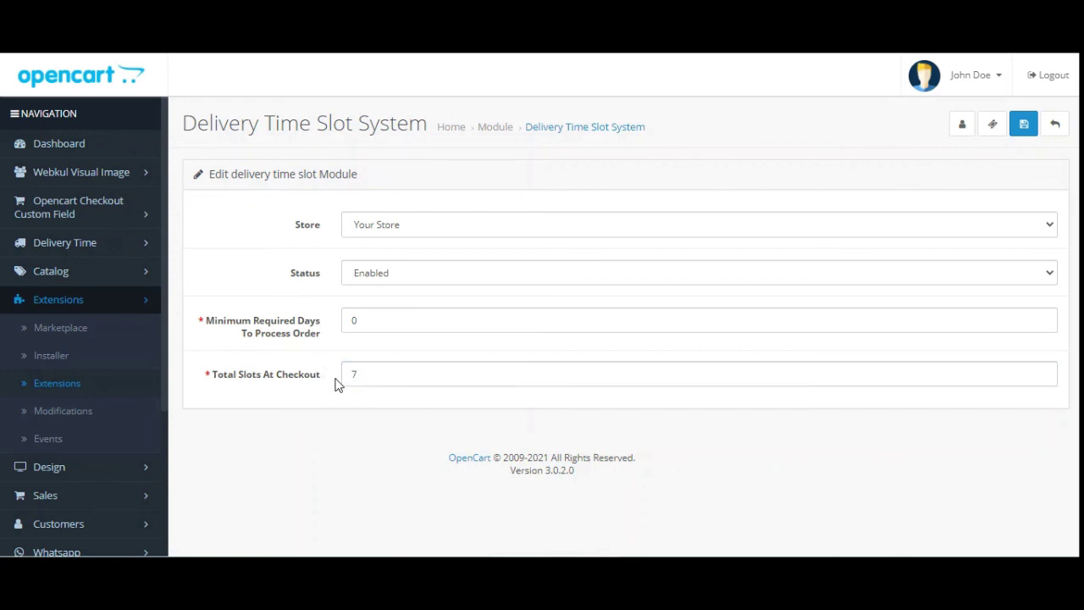
pyautogui.click(361, 378)
pyautogui.moveTo(362, 372); pyautogui.dragTo(329, 382)
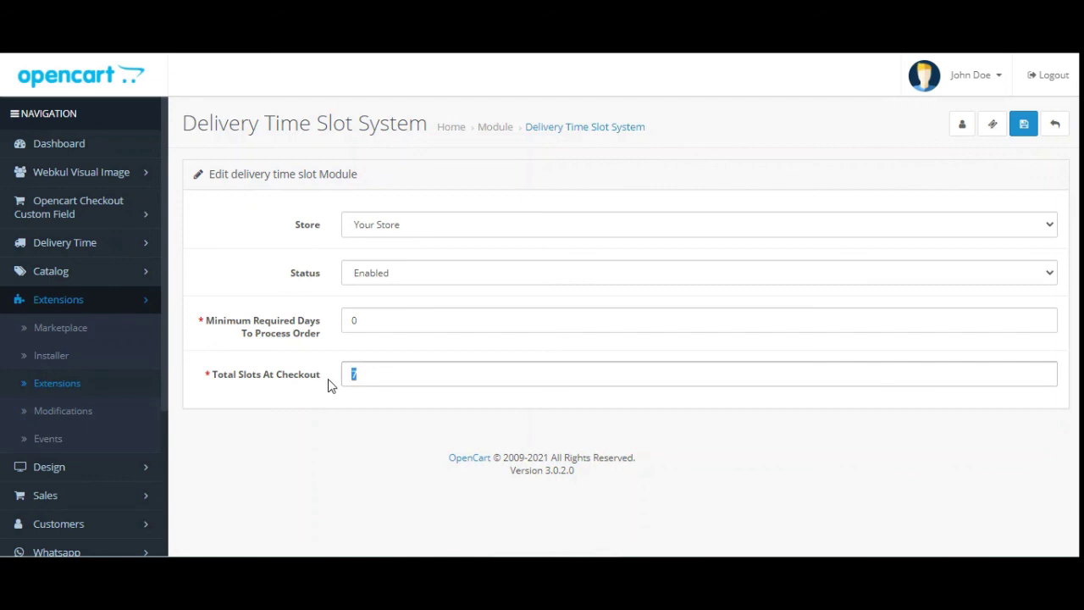
pyautogui.click(238, 387)
pyautogui.click(265, 382)
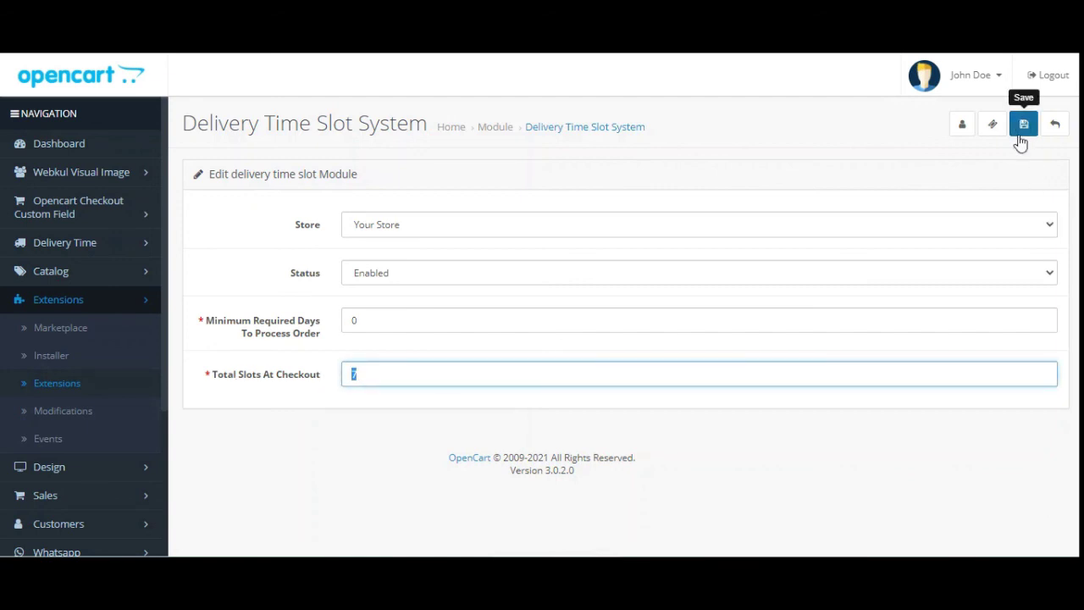